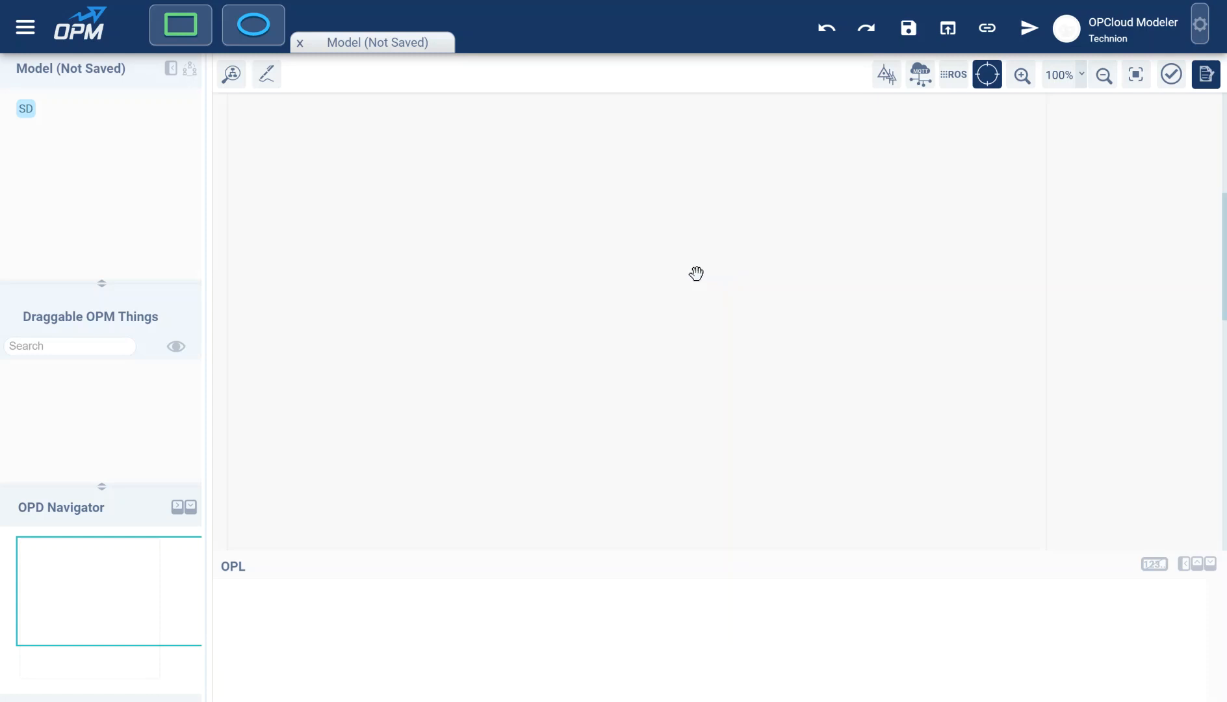
- Add two objects side by side, named Point 1 and Point 2
drag(177, 34, 443, 226)
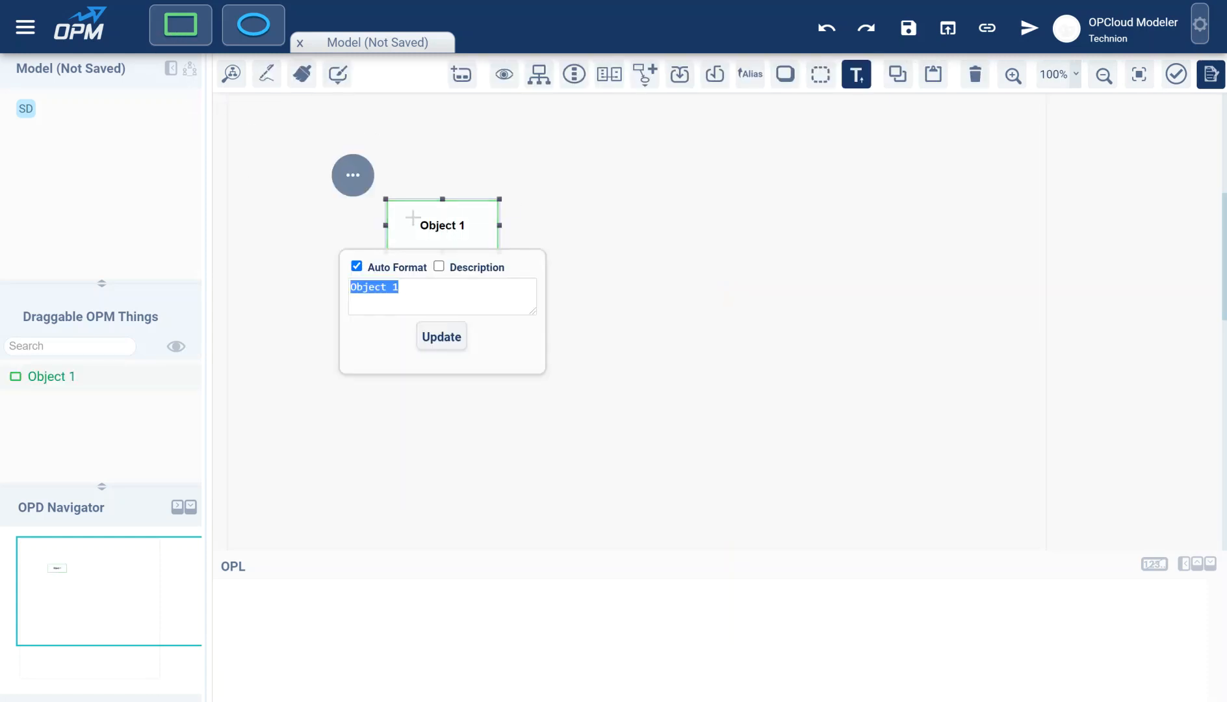
text(Point)
key(Return)
drag(181, 24, 667, 225)
text(P)
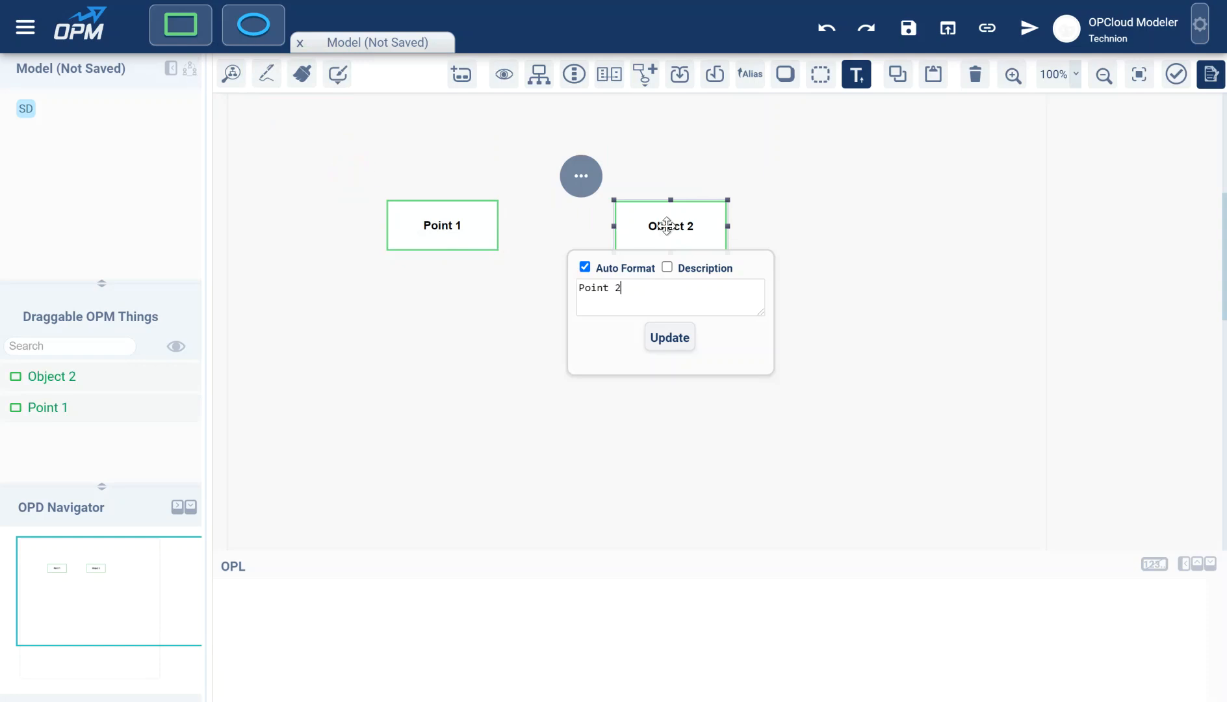
key(Return)
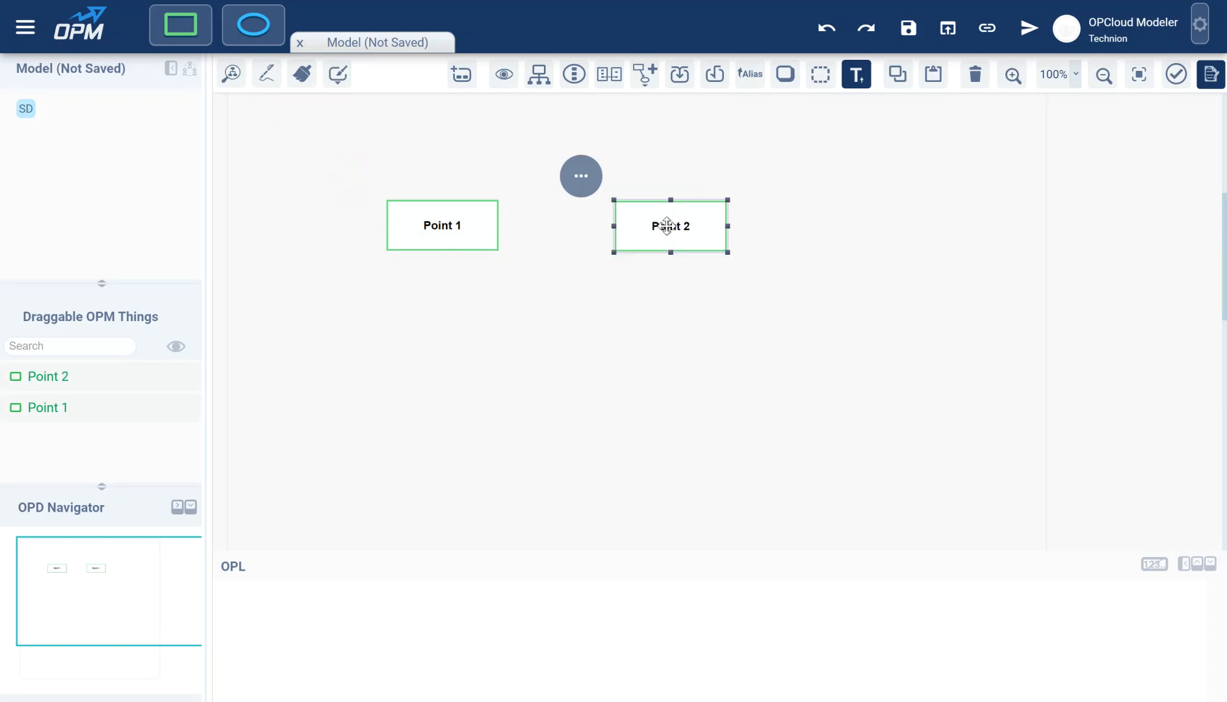
- Add a process named Point Slope Calculating below the points and draw a link from Point 1 to it
click(253, 36)
click(559, 328)
text(Point Slope Ca)
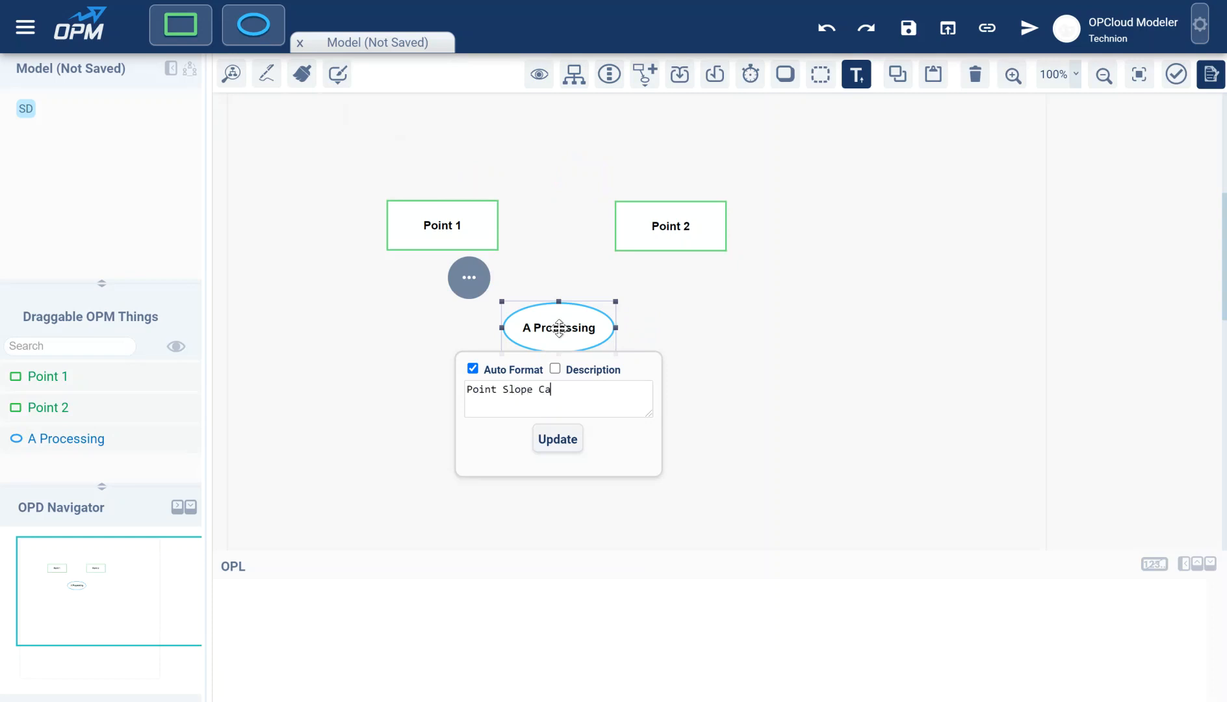
text(lculating)
key(Return)
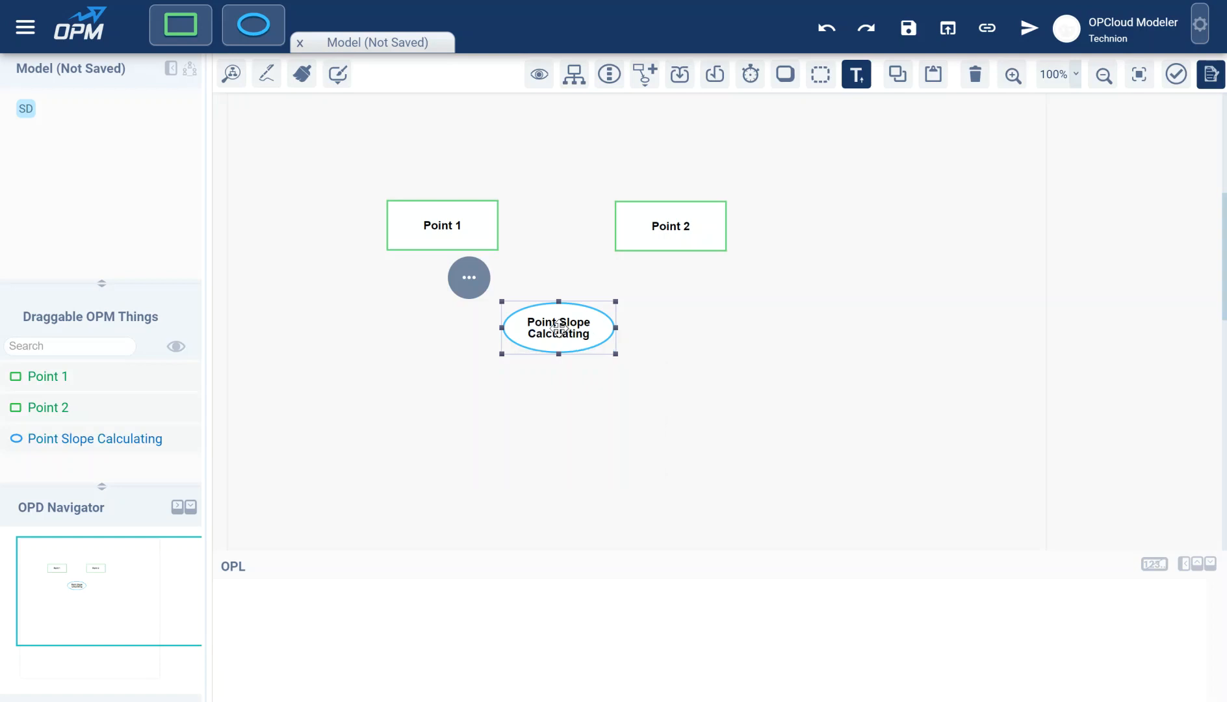
drag(479, 236, 517, 309)
- Make Point 1's link an instrument link, then link Point 2 to the process as an instrument
click(386, 208)
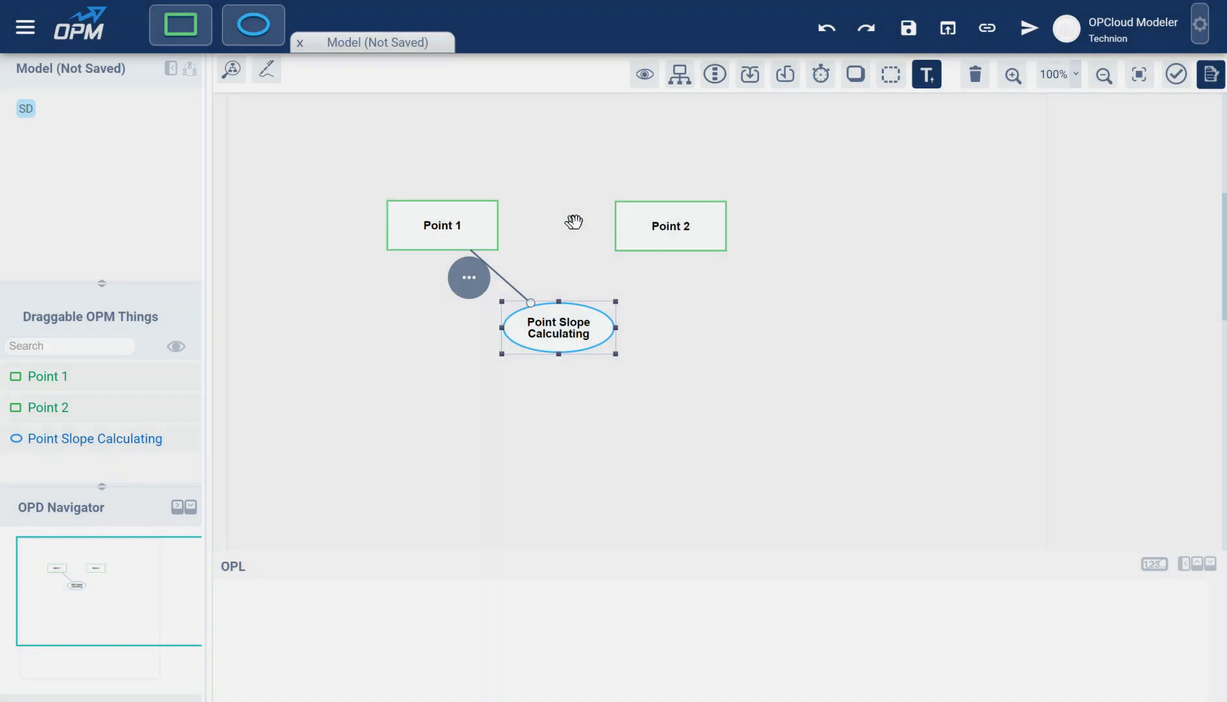
drag(635, 231, 559, 312)
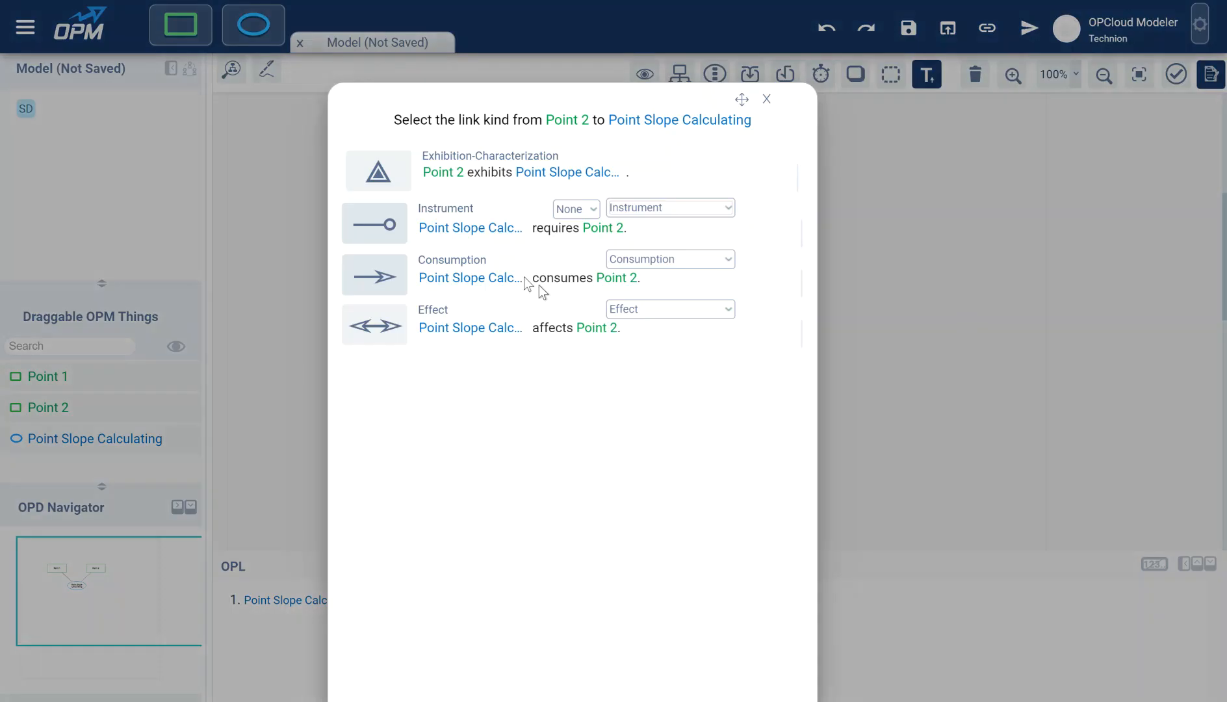
click(390, 229)
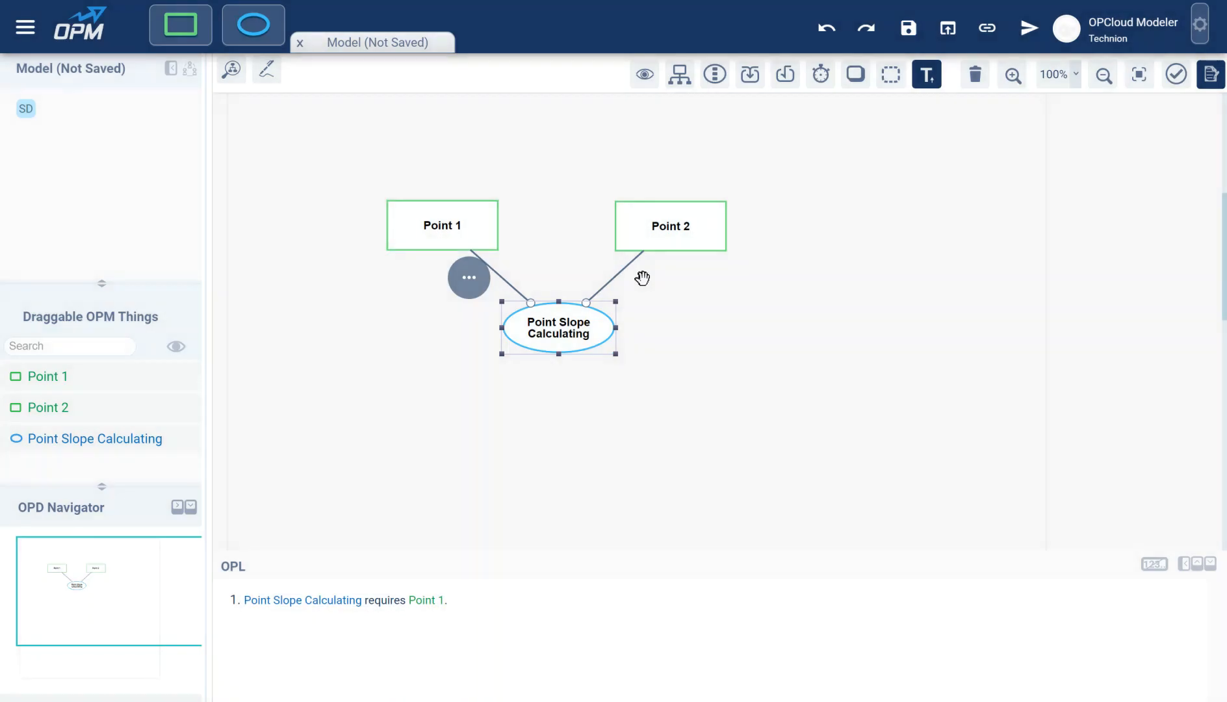
click(728, 318)
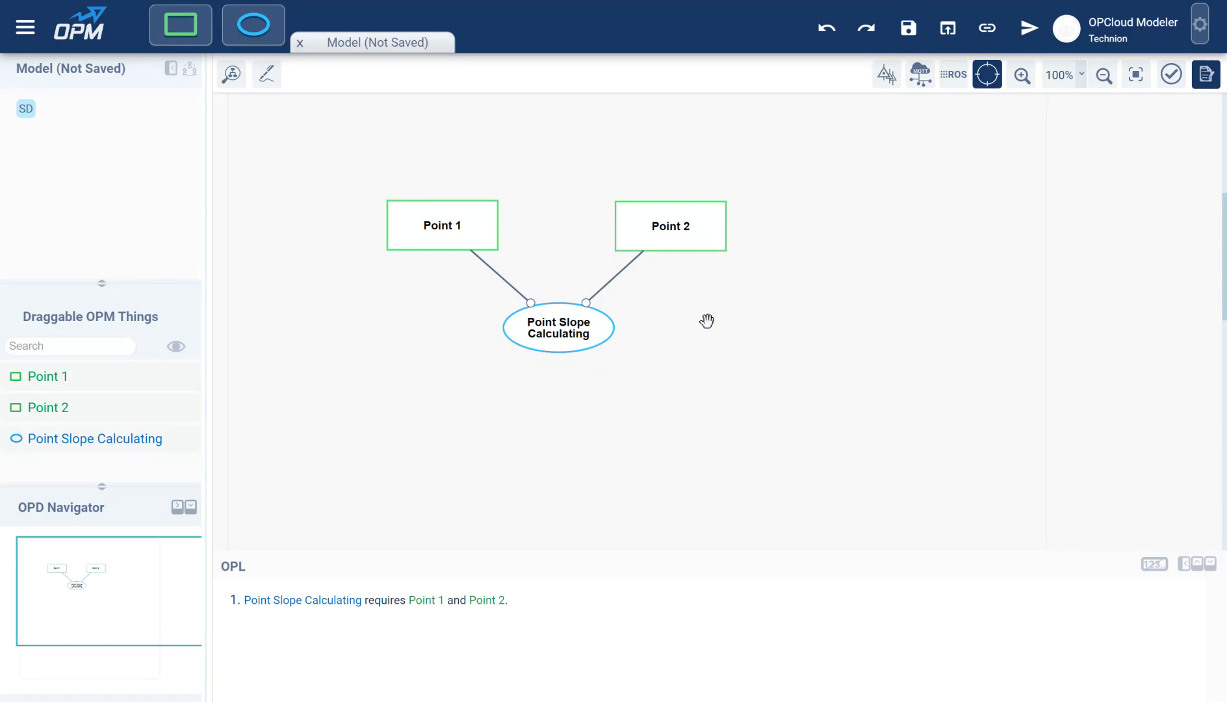
- Apply the Point stereotype to Point 1 through Entities Extensions
click(446, 224)
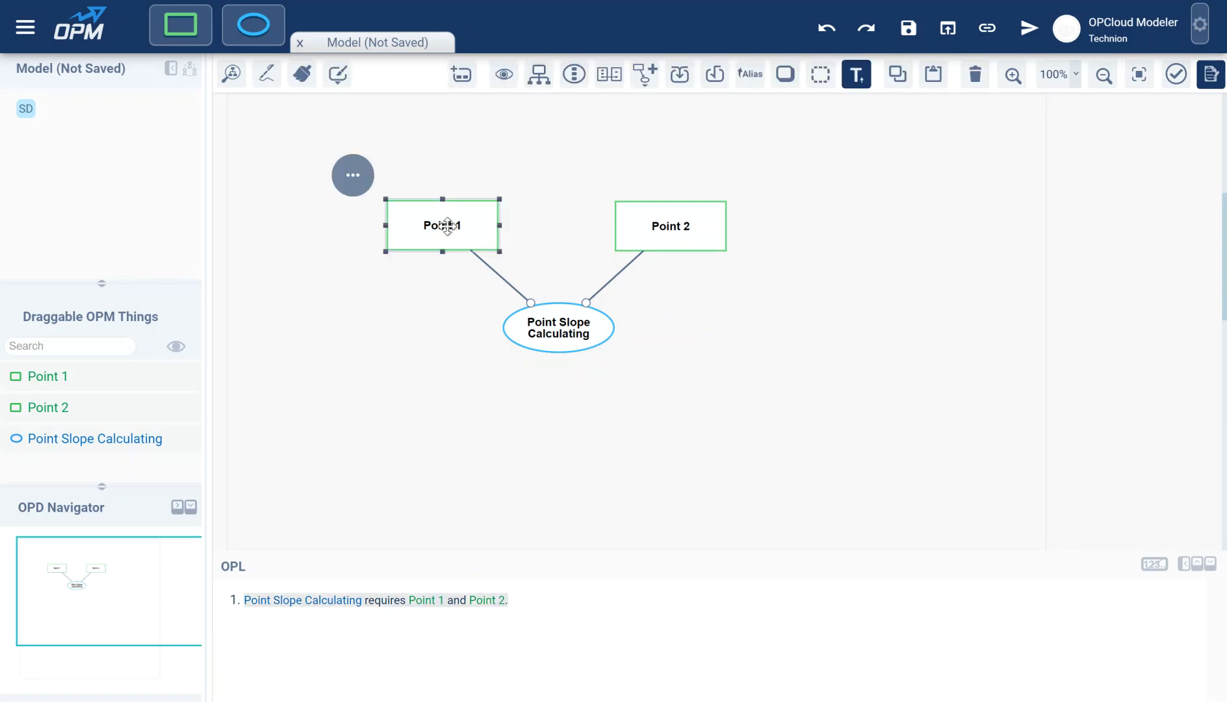
click(645, 77)
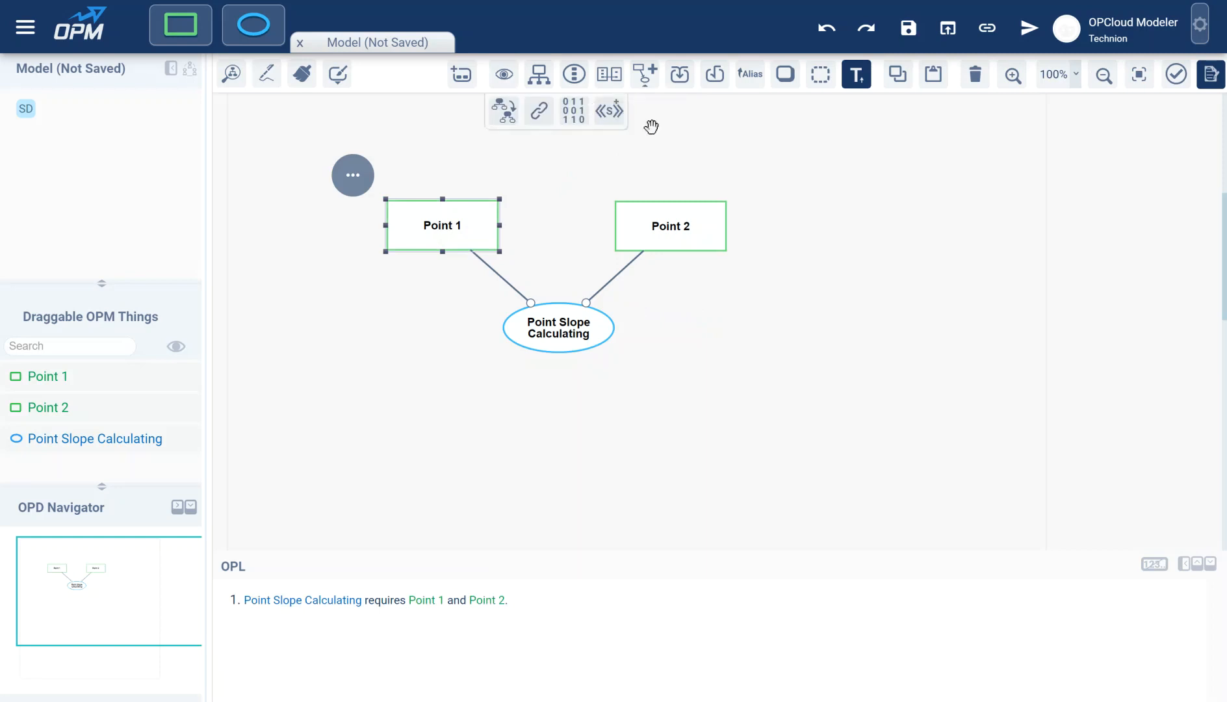
click(609, 120)
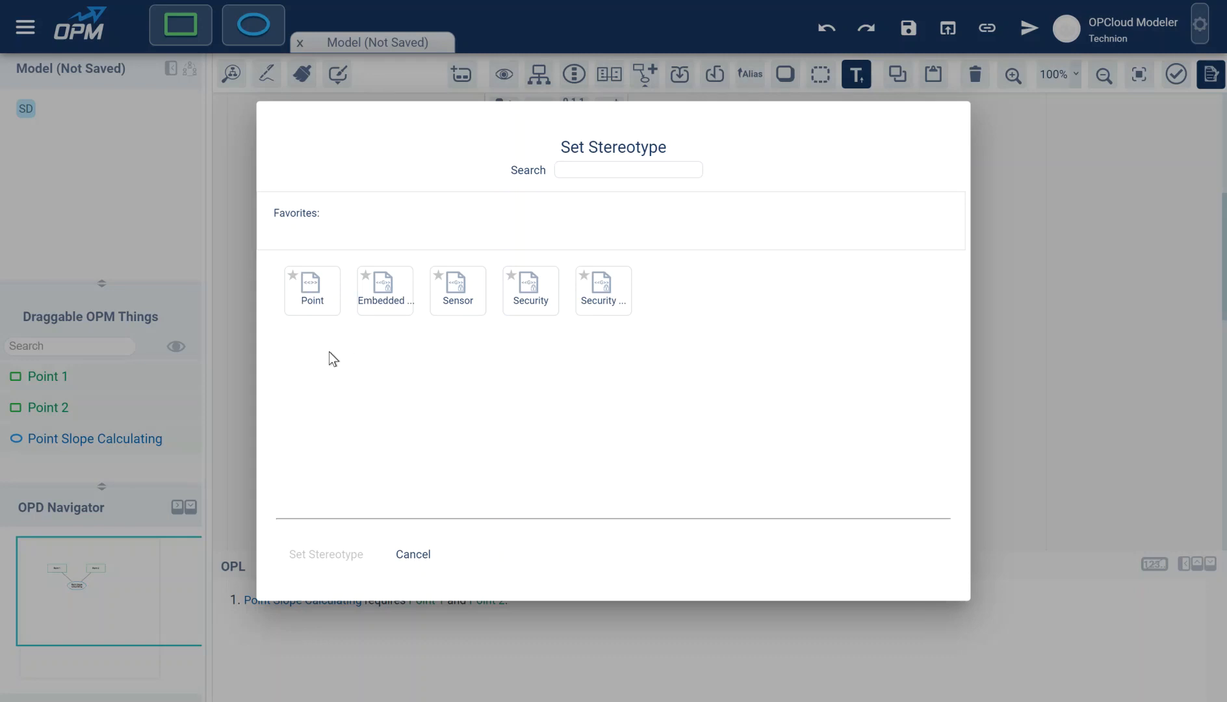
click(309, 304)
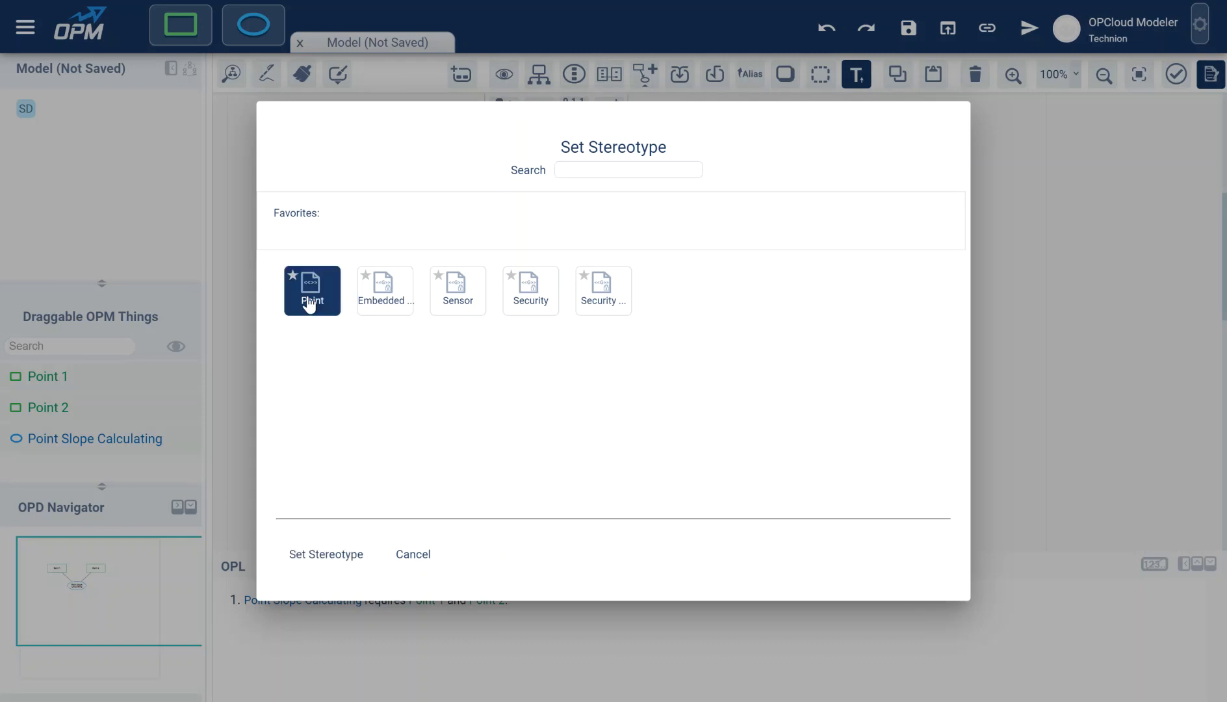
click(312, 550)
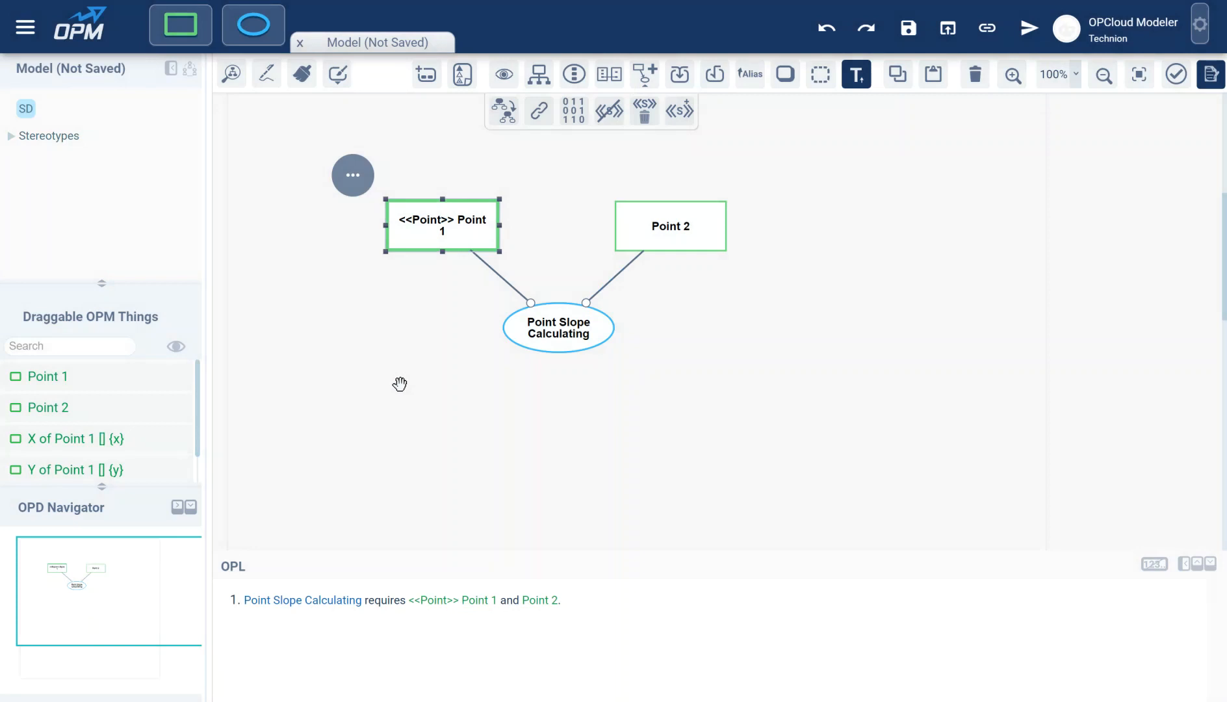
- Apply the Point stereotype to Point 2 and expand the Stereotypes tree node
click(667, 225)
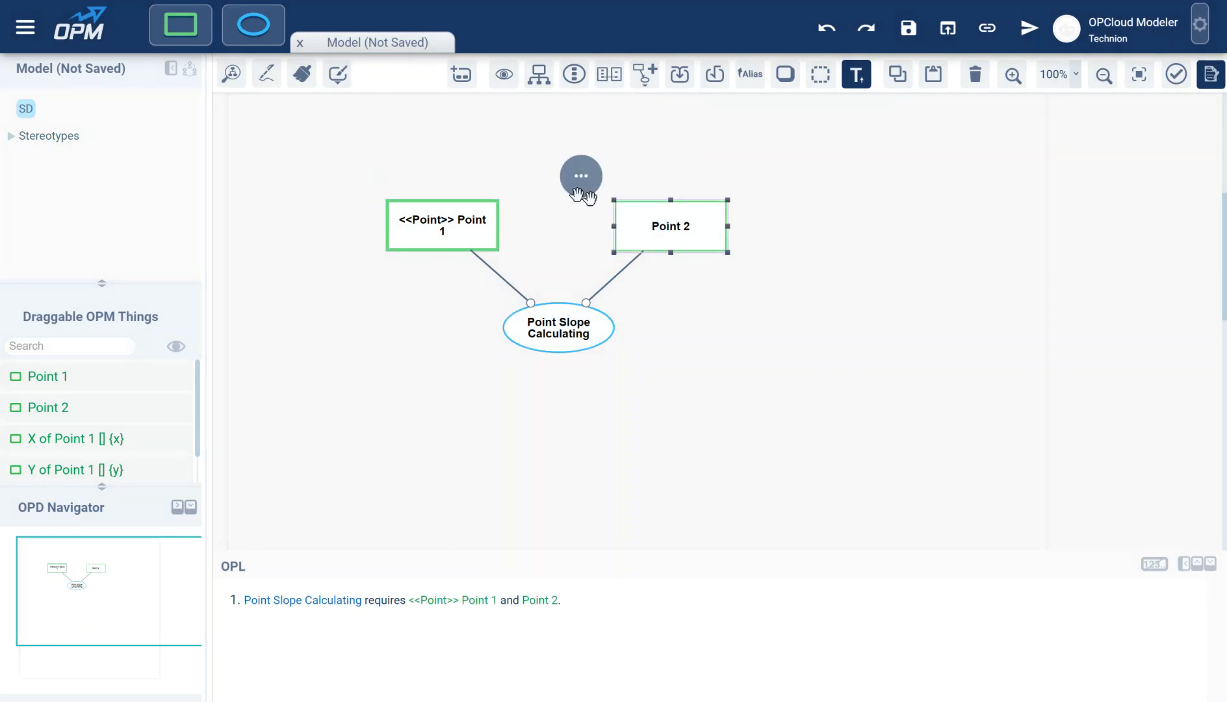
click(644, 88)
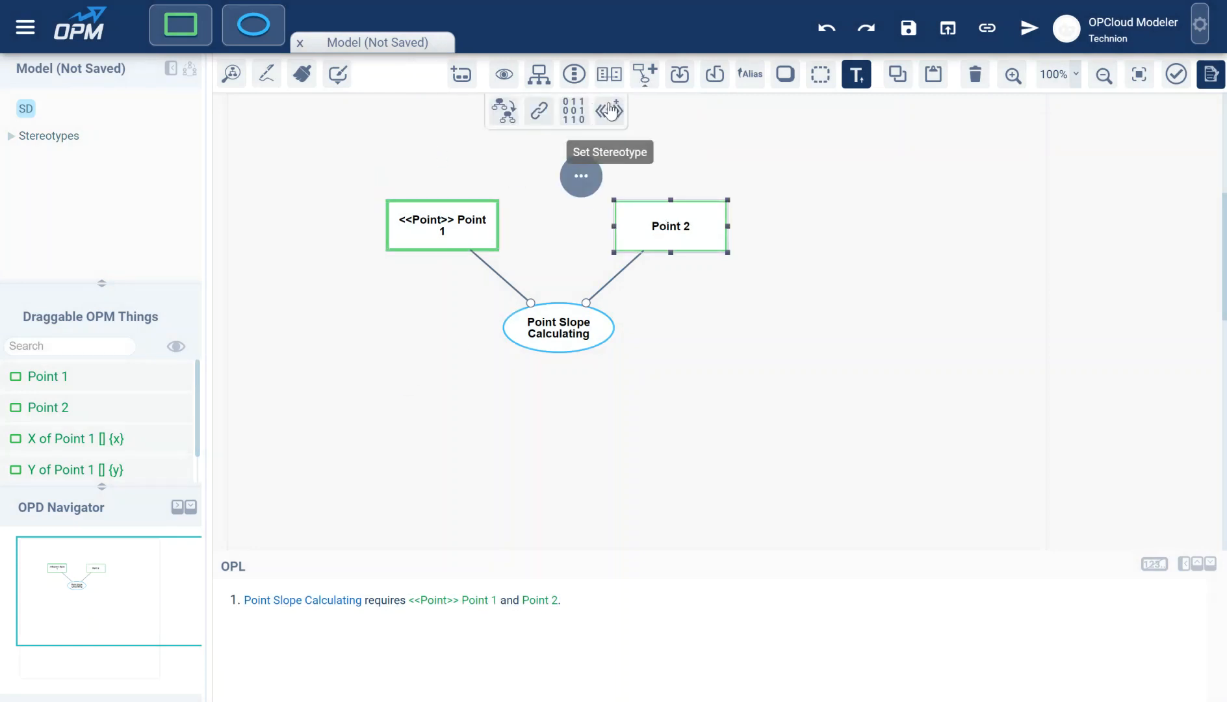
click(612, 112)
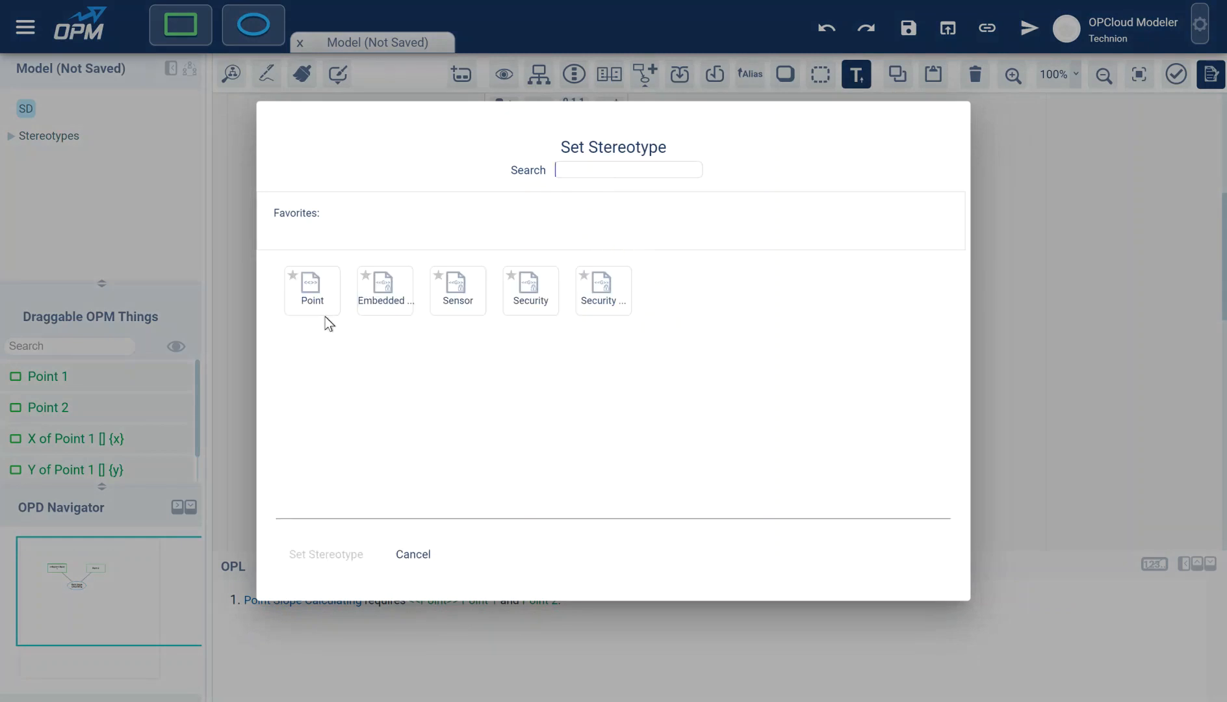
click(310, 299)
click(329, 553)
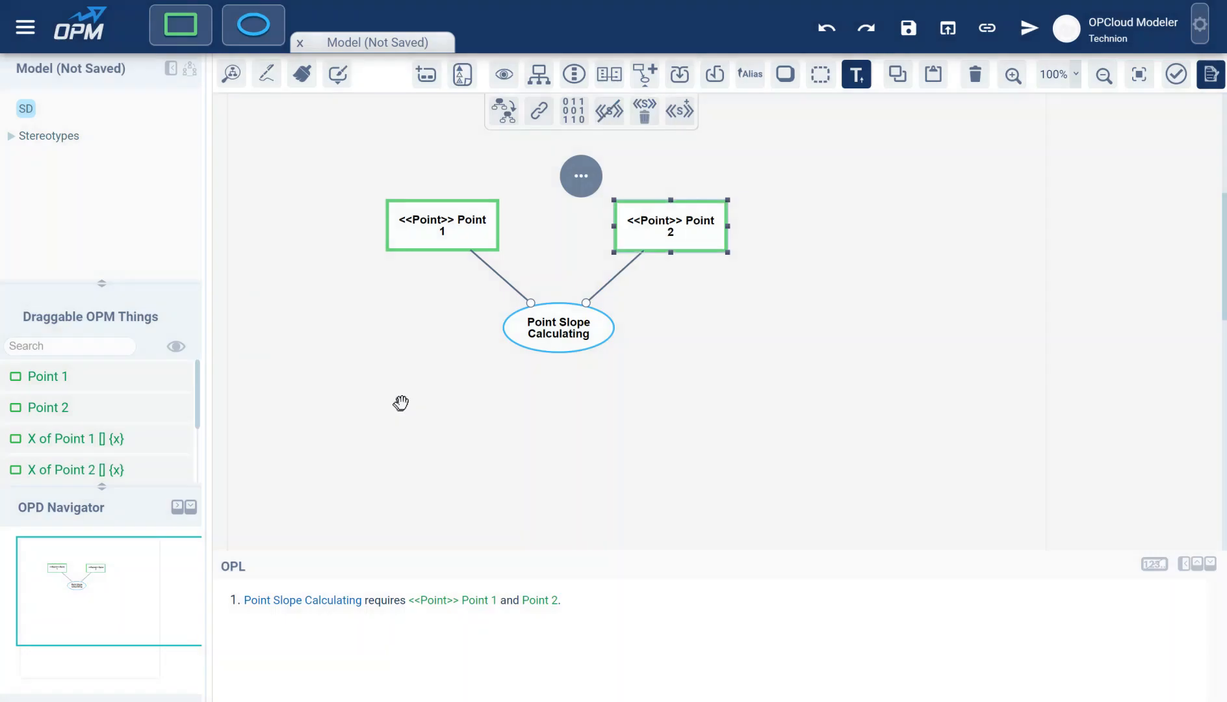
click(12, 136)
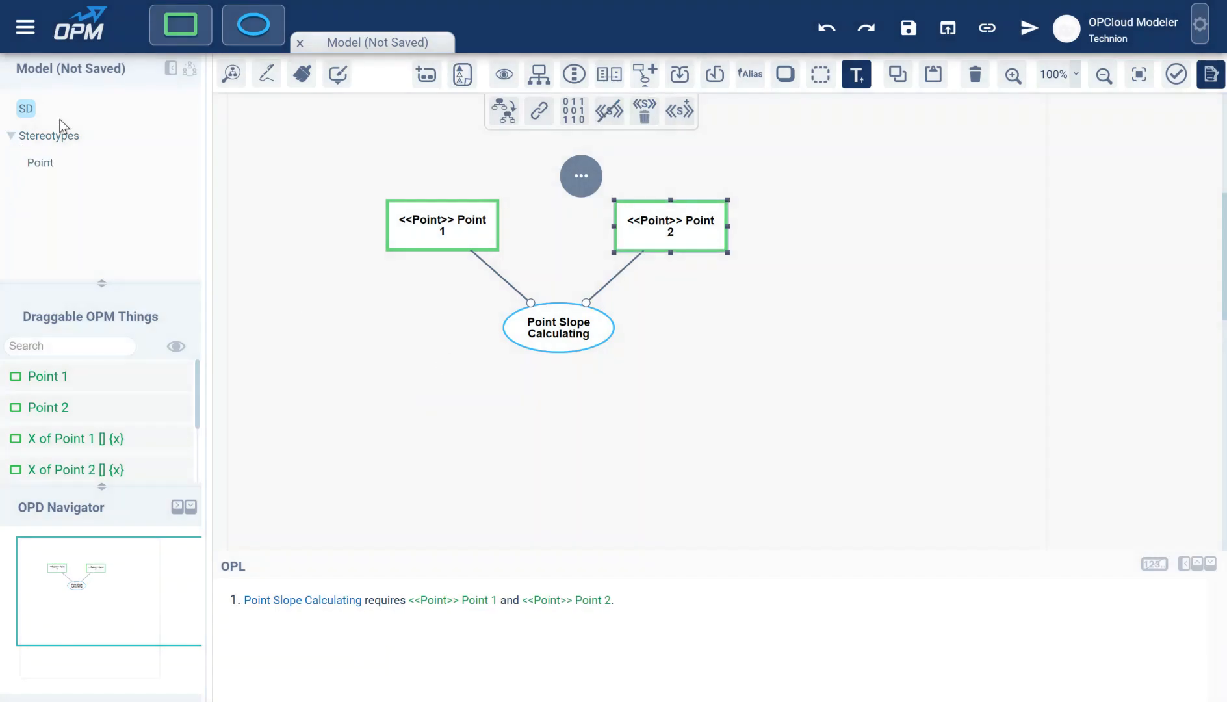
click(40, 162)
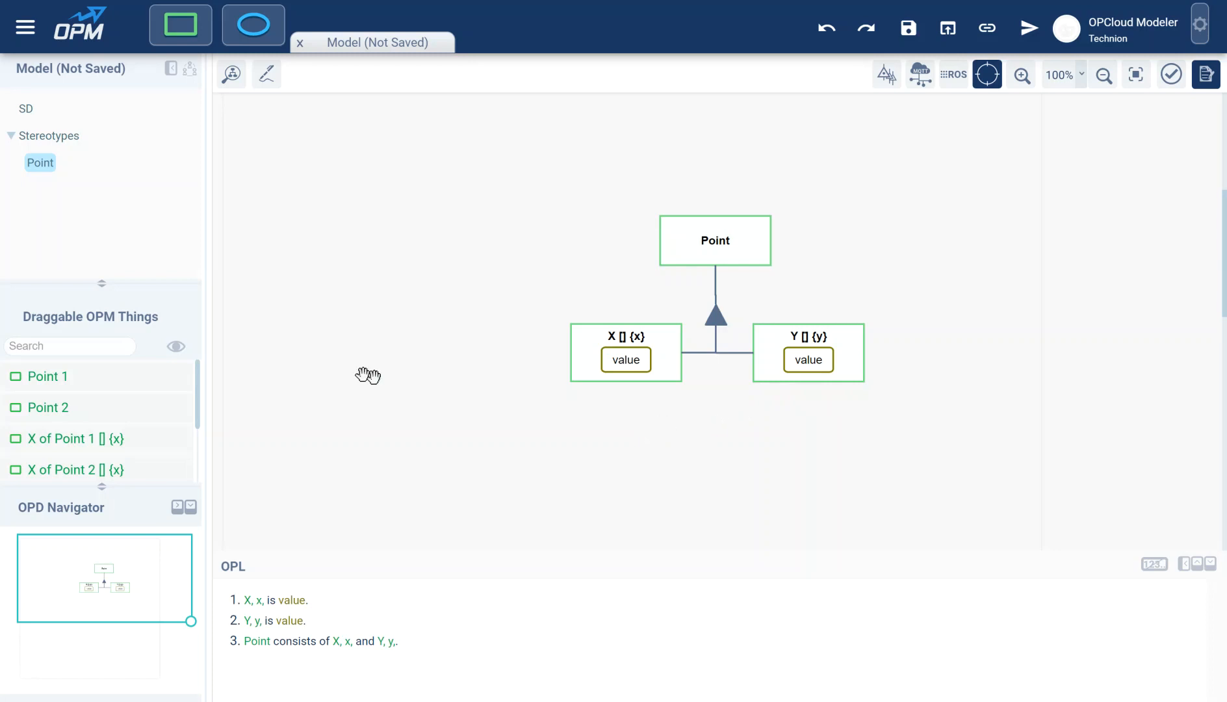
click(28, 111)
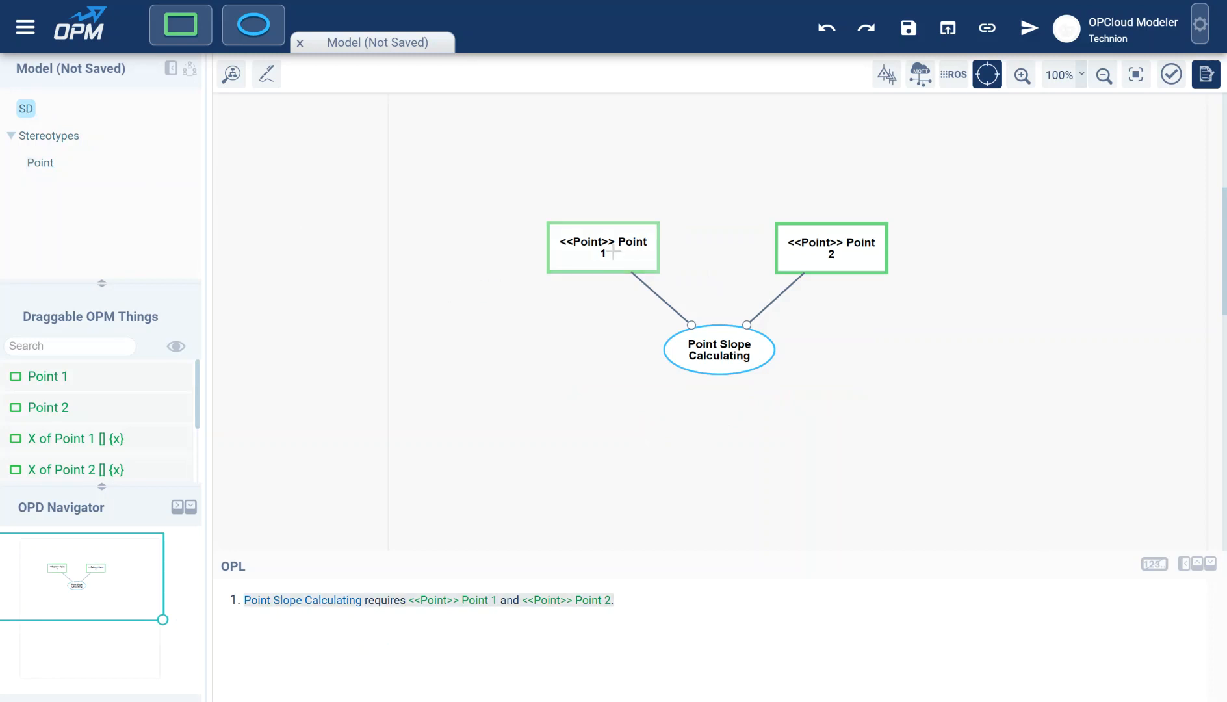
click(613, 253)
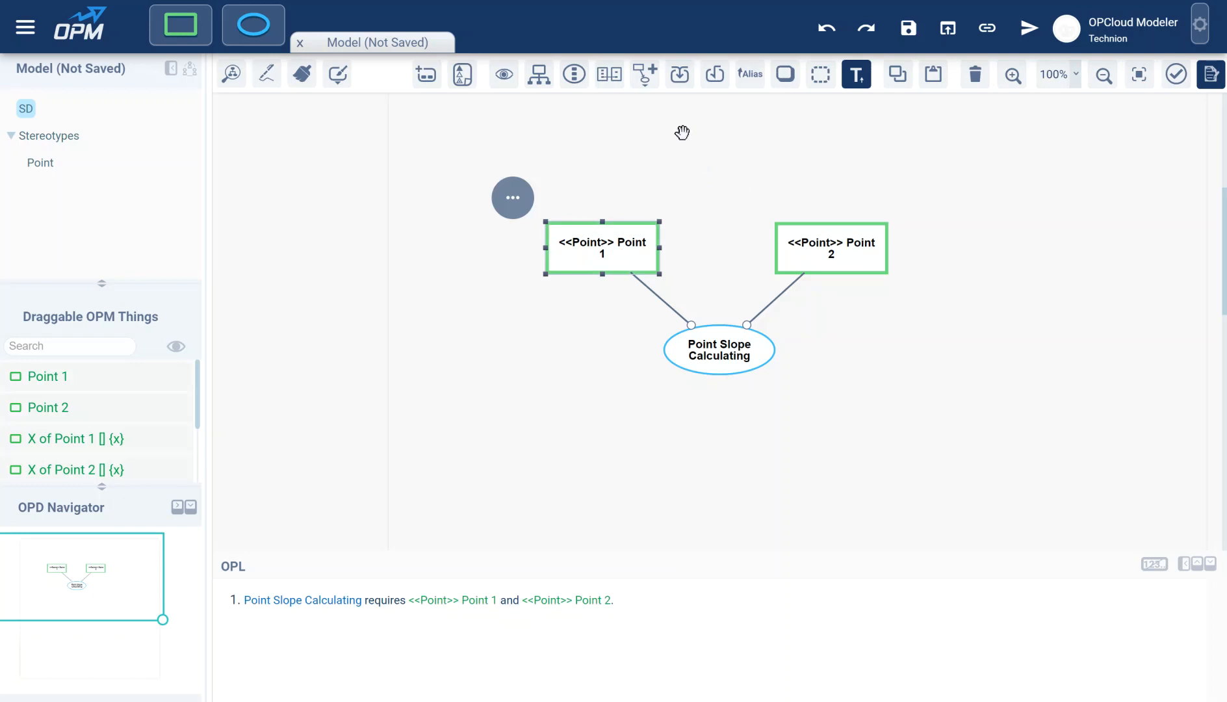
- Bring Point 1's connected X and Y parts onto the diagram, arranged left of the process
click(680, 84)
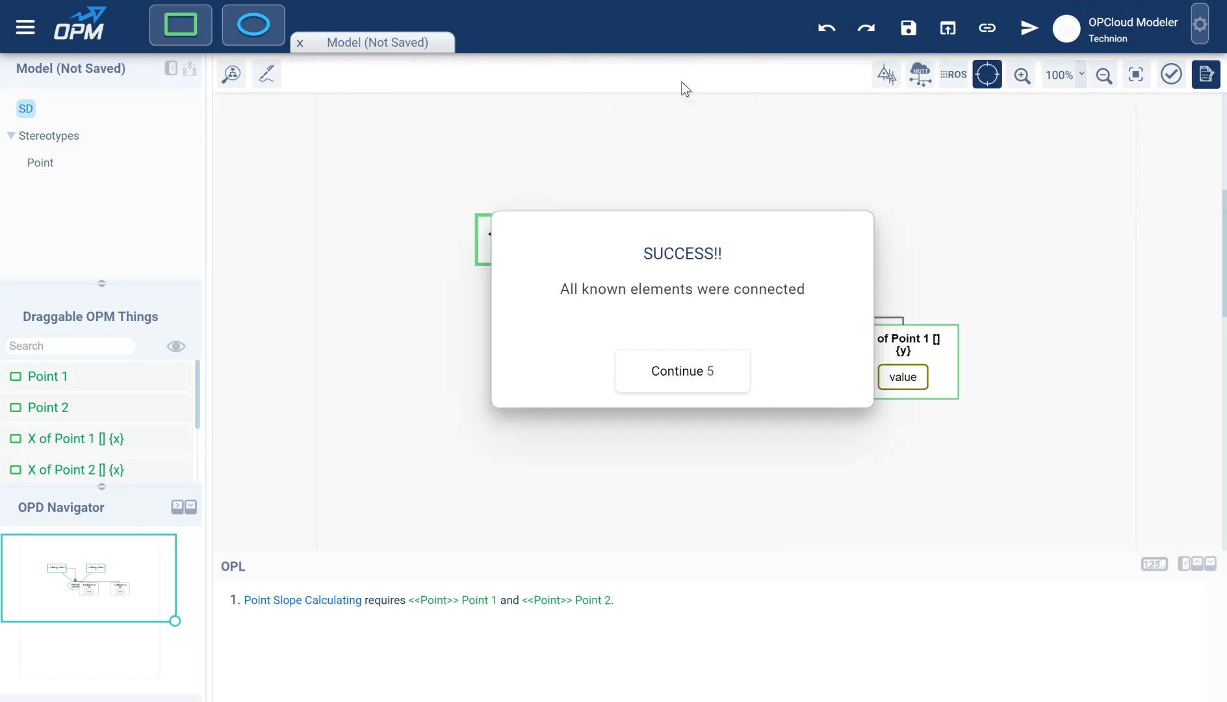
click(680, 373)
drag(721, 286, 414, 273)
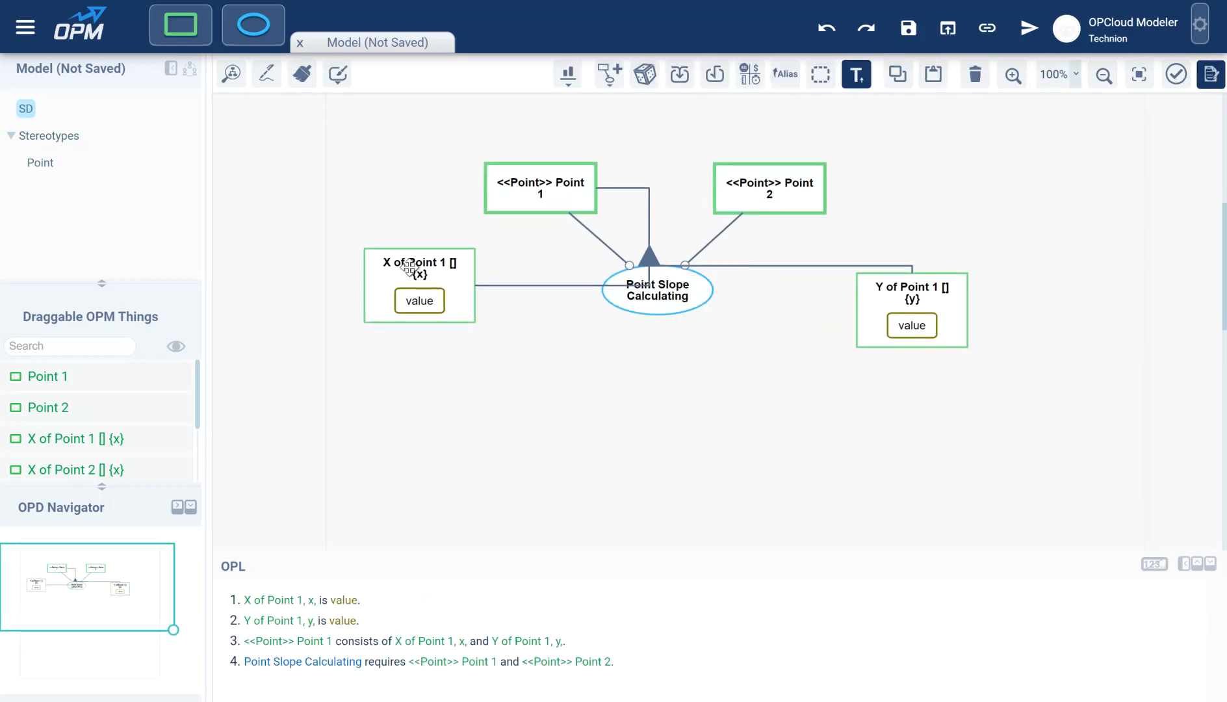
drag(502, 352, 361, 384)
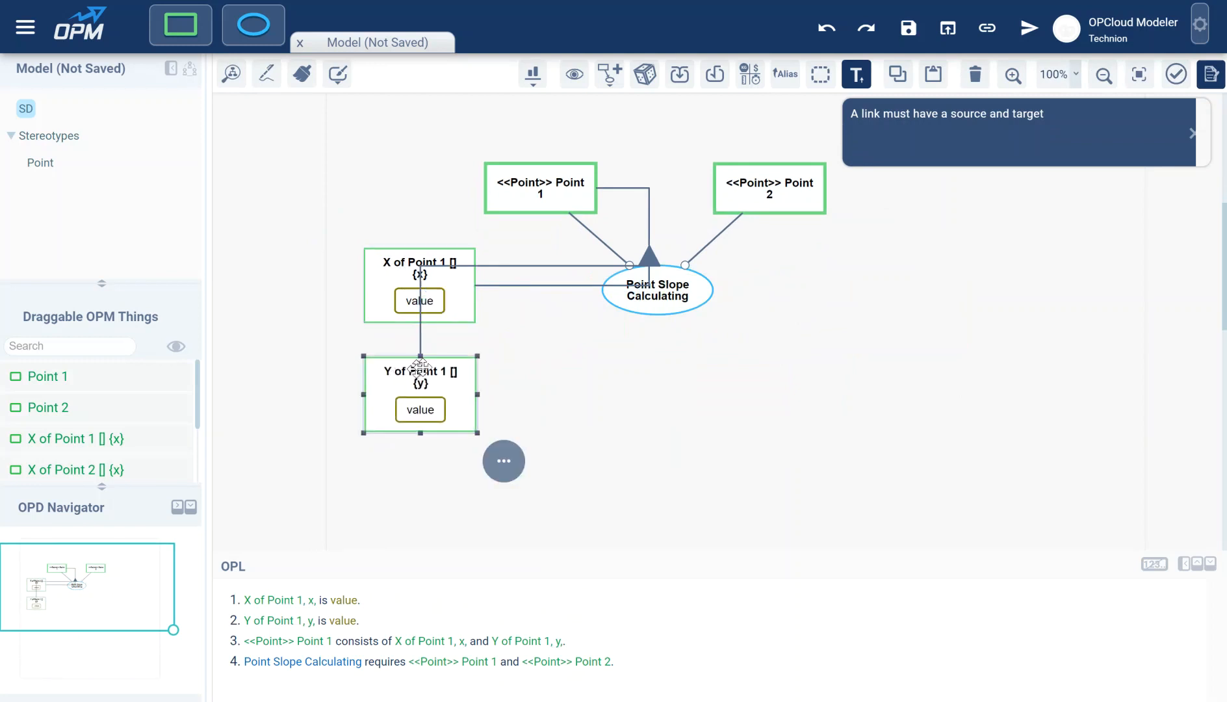
drag(649, 264, 541, 248)
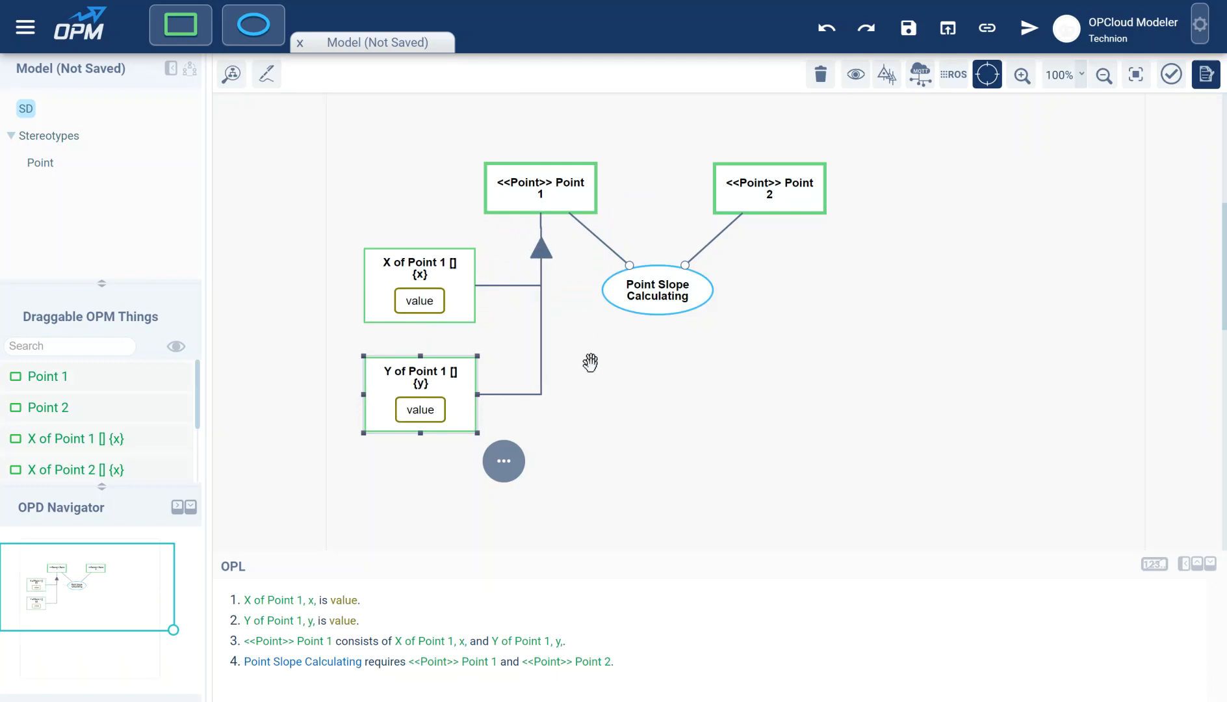
- Bring in Point 2's X and Y parts, arrange them right of the process, and tidy the layout
click(780, 192)
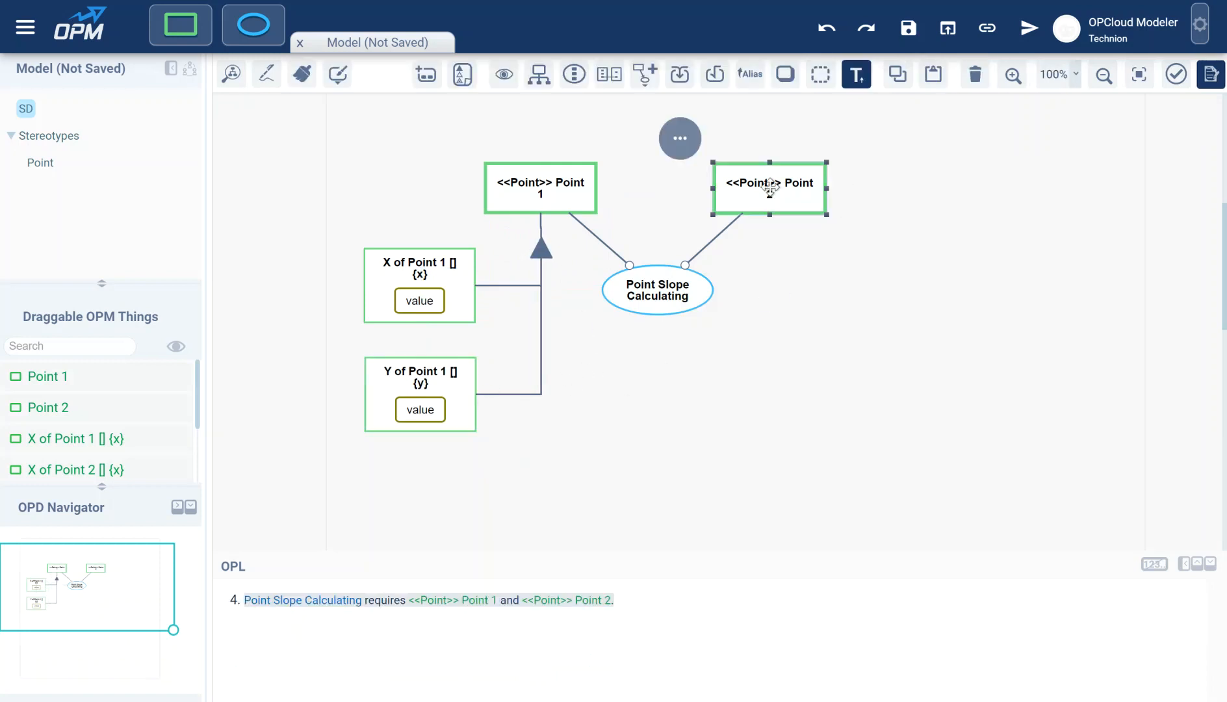
click(680, 78)
click(686, 359)
drag(825, 287, 898, 377)
drag(737, 258, 912, 273)
drag(876, 377, 913, 366)
drag(821, 271, 823, 269)
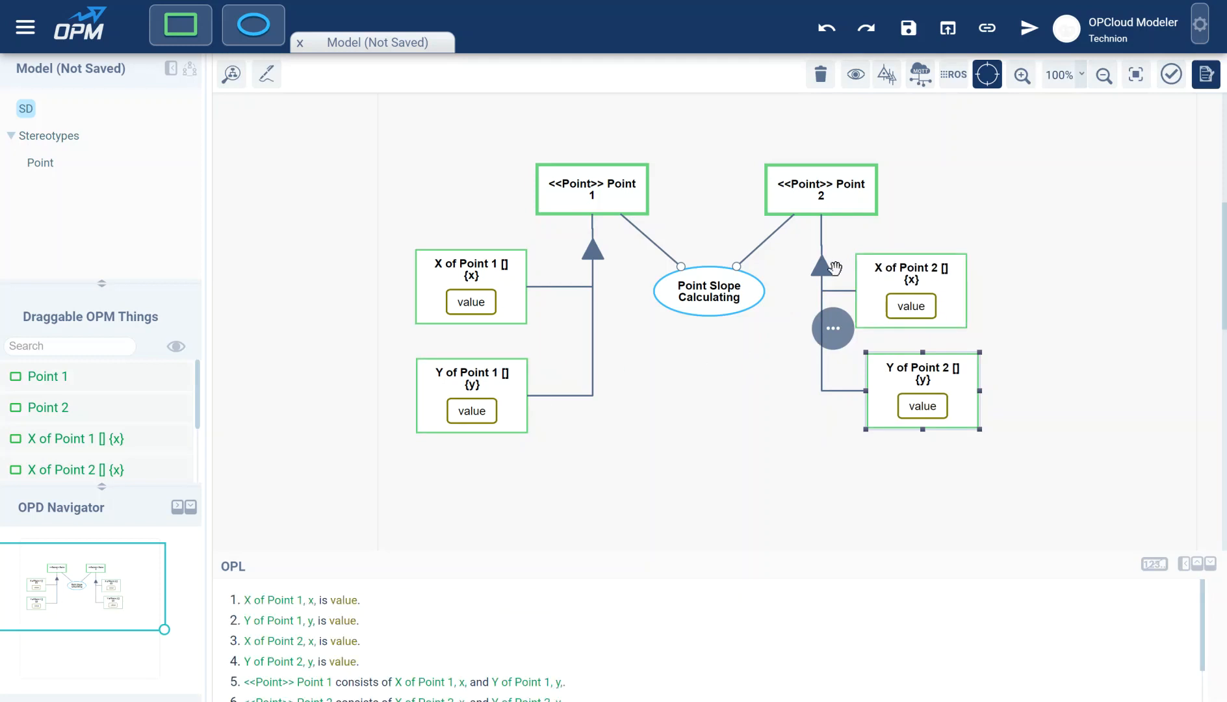
drag(825, 267, 825, 251)
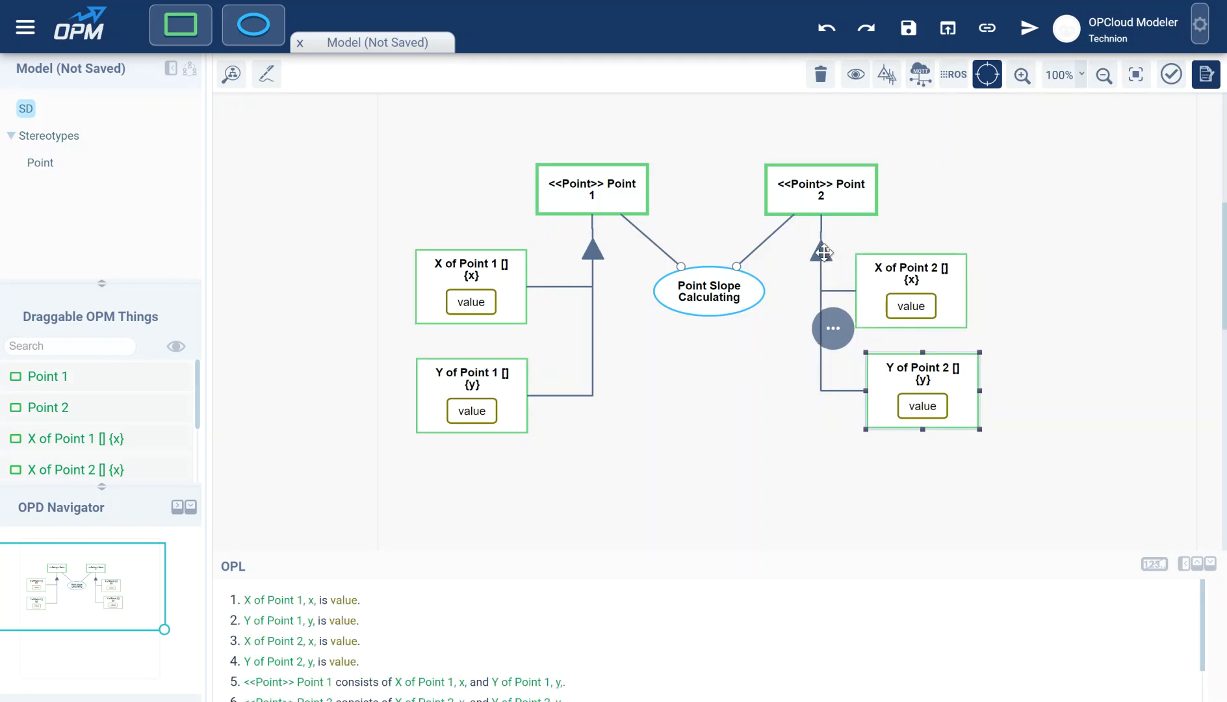
drag(901, 272, 900, 263)
mouse_move(916, 370)
mouse_down()
mouse_move(904, 349)
mouse_move(906, 362)
mouse_up()
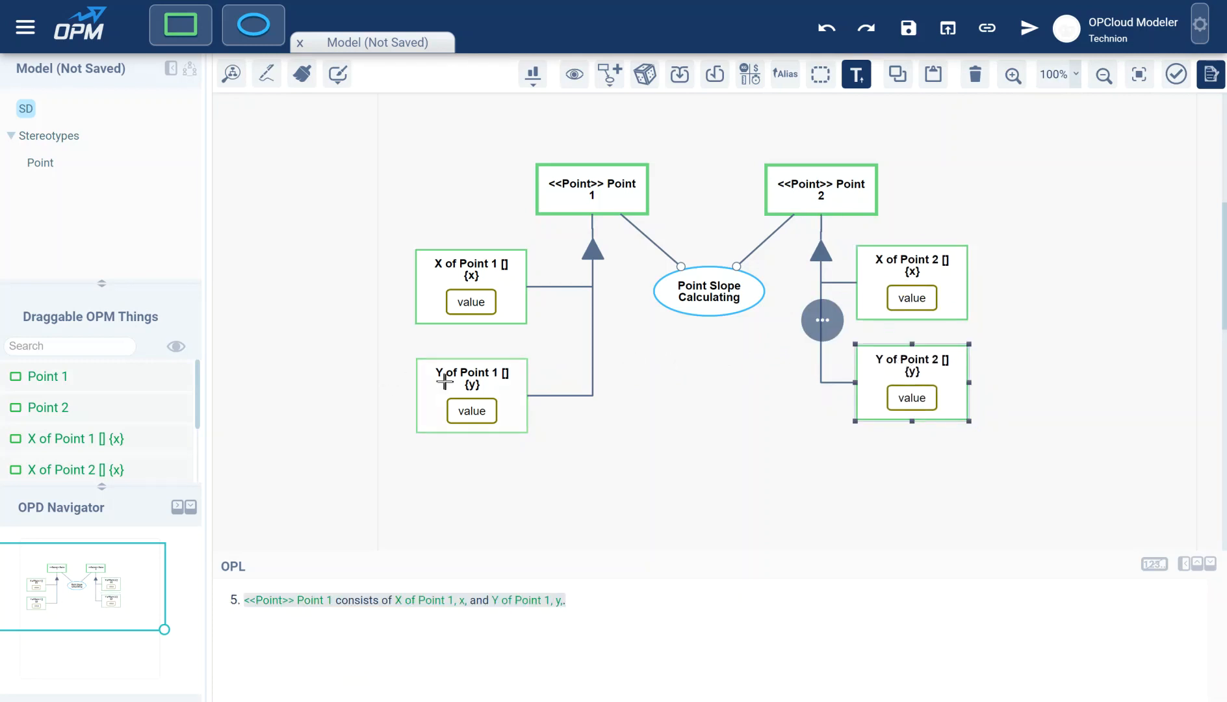
drag(460, 375, 457, 357)
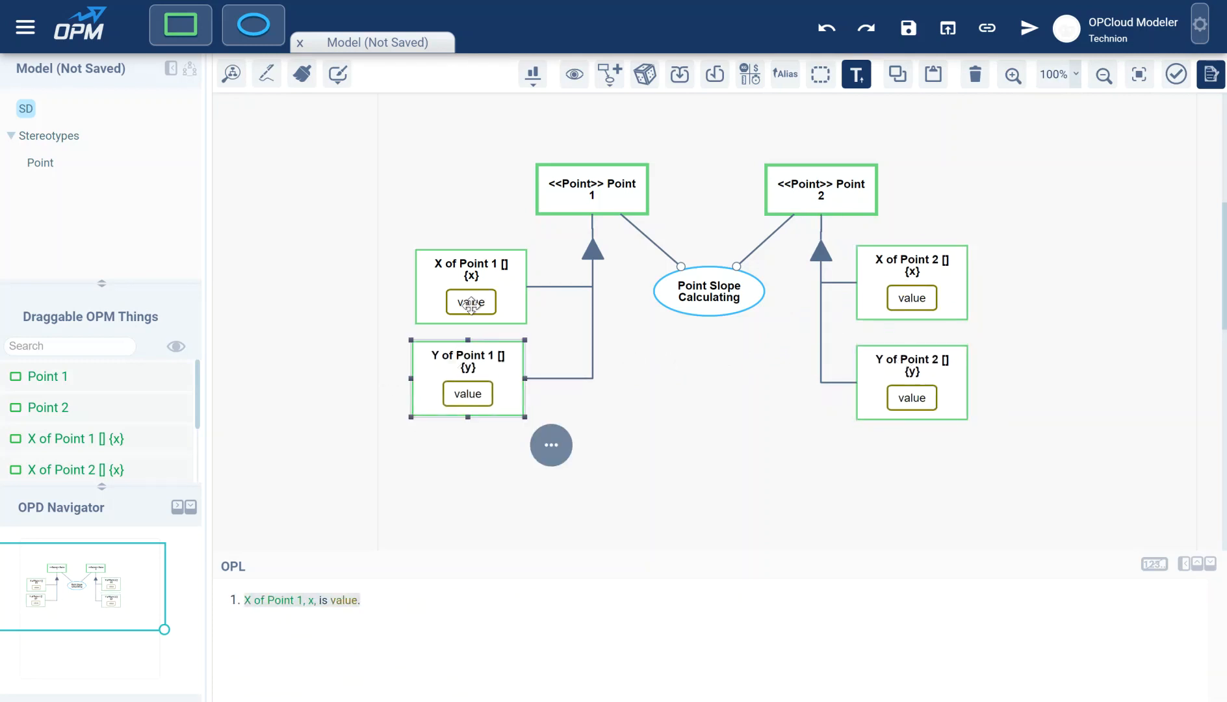
- Set X of Point 1 to 1 and Y of Point 1 to 7
double_click(470, 303)
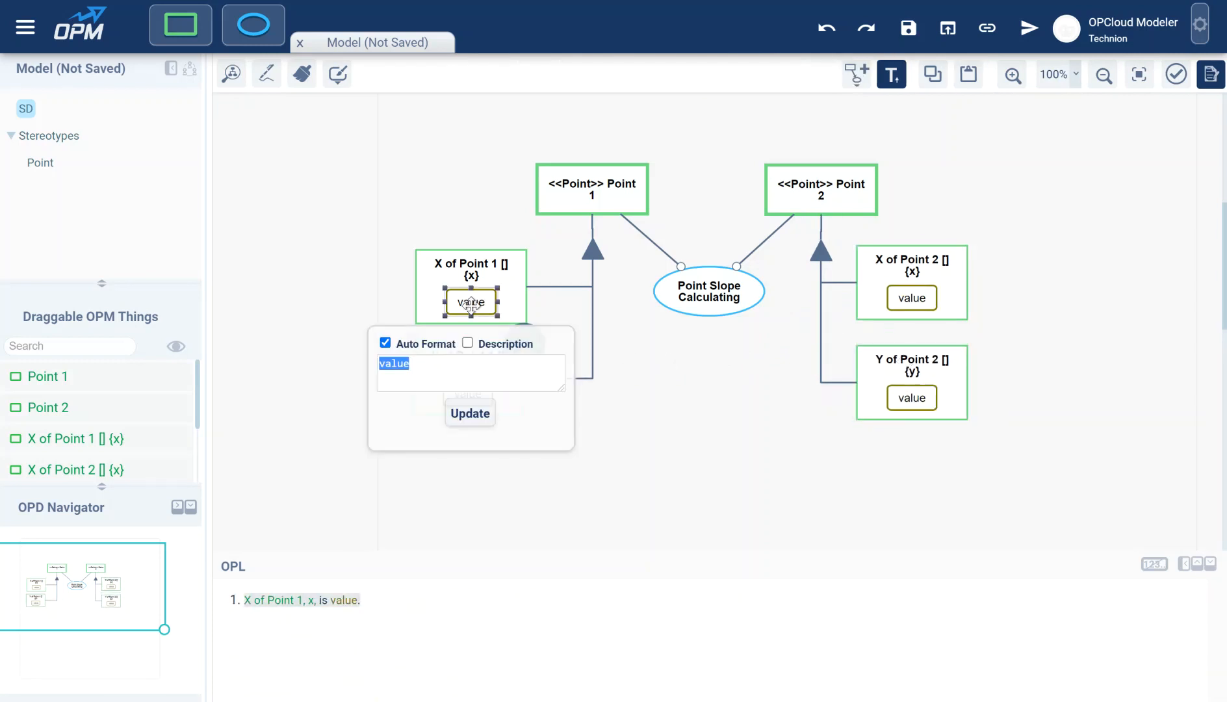
text(1)
click(466, 419)
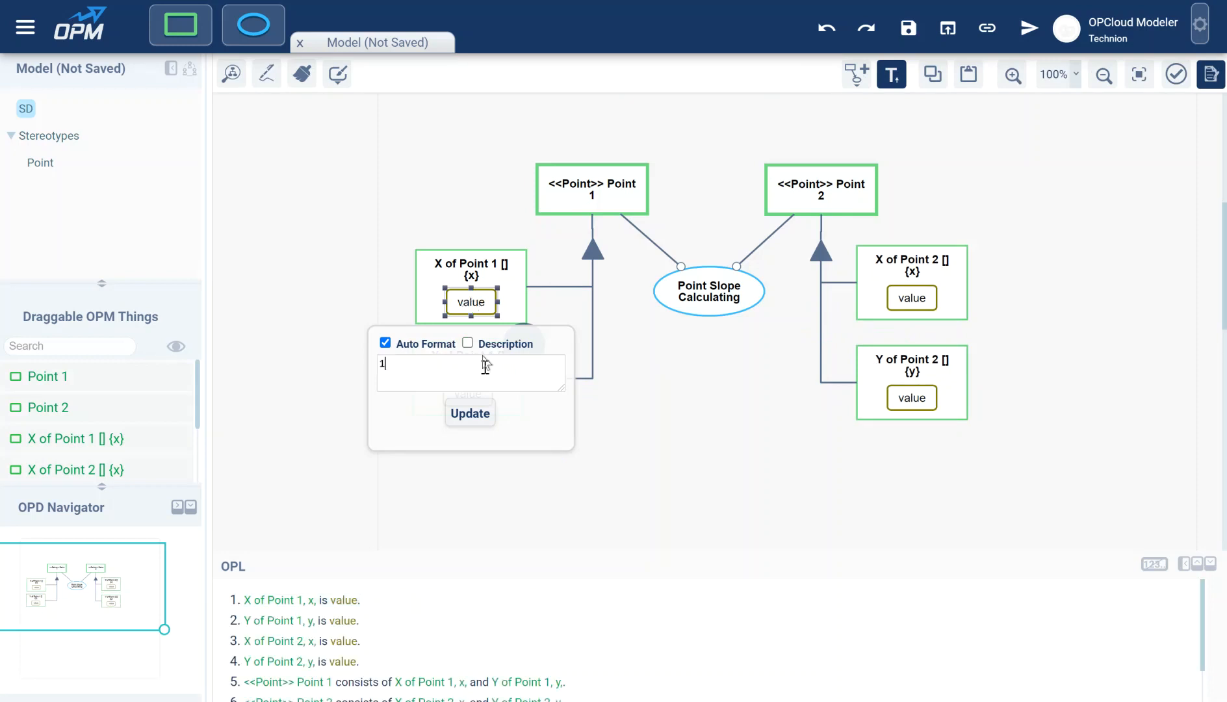
double_click(465, 393)
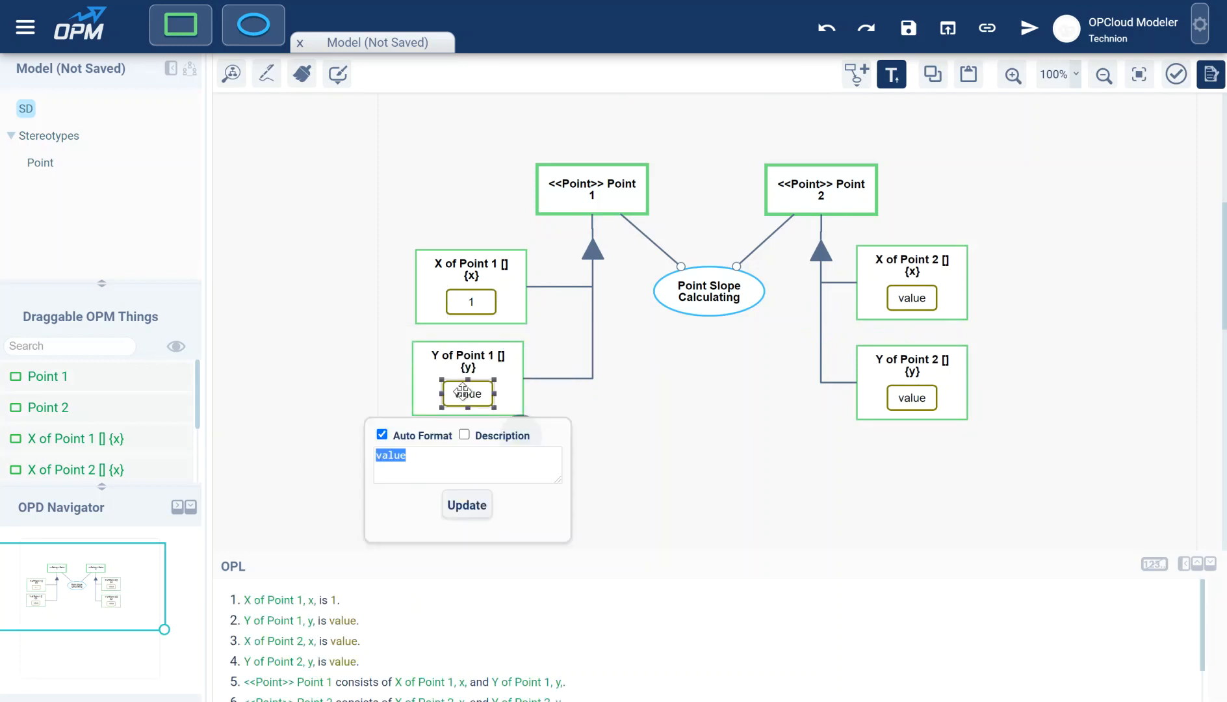
text(7)
click(467, 506)
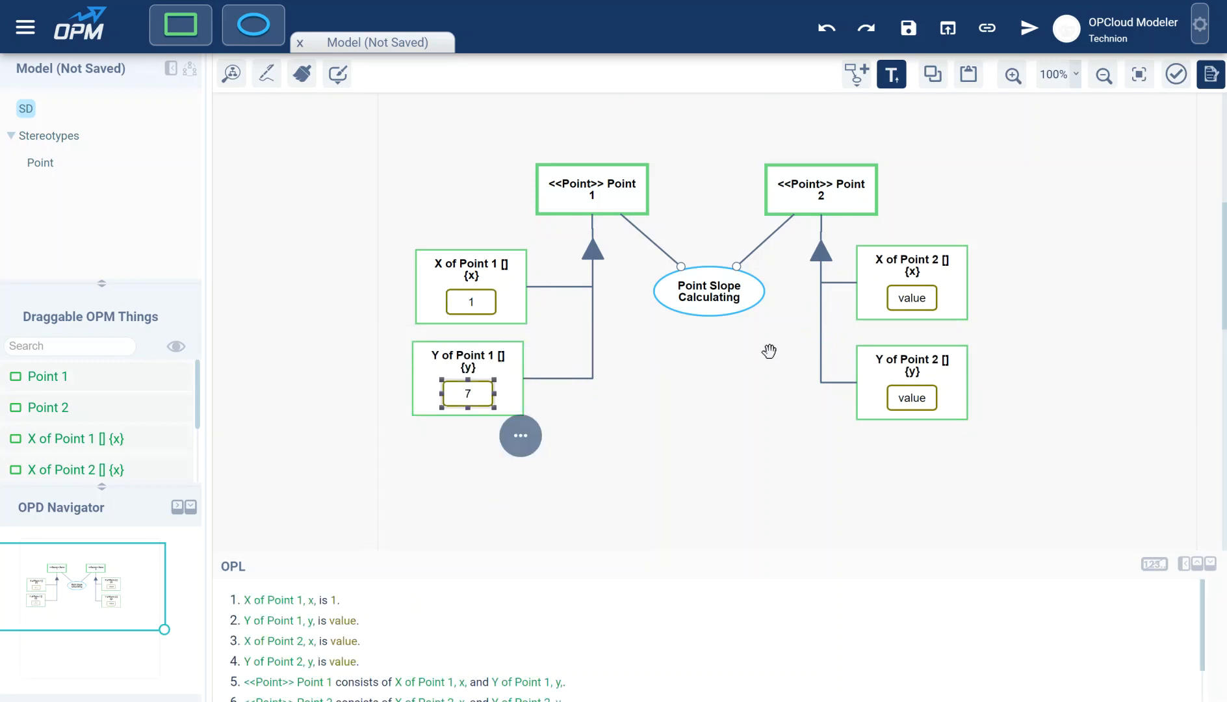
- Set X of Point 2 to 5 and Y of Point 2 to 19
click(912, 299)
double_click(913, 300)
text(5)
click(922, 409)
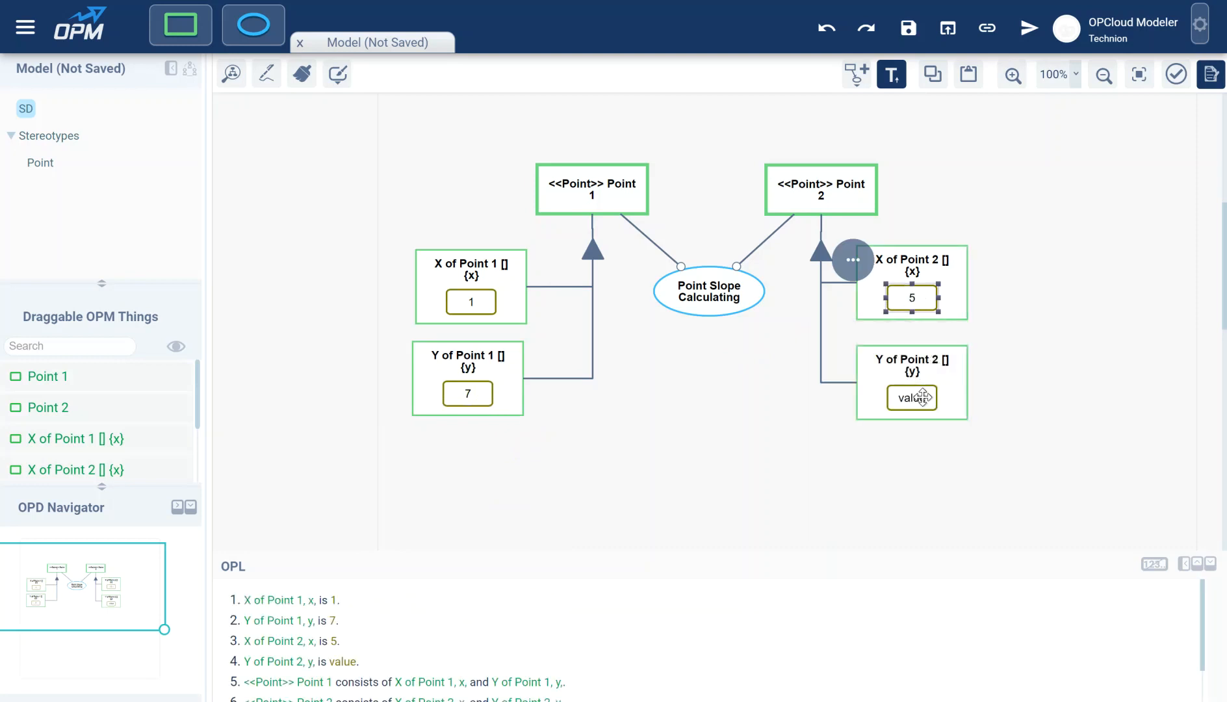
double_click(923, 397)
text(19)
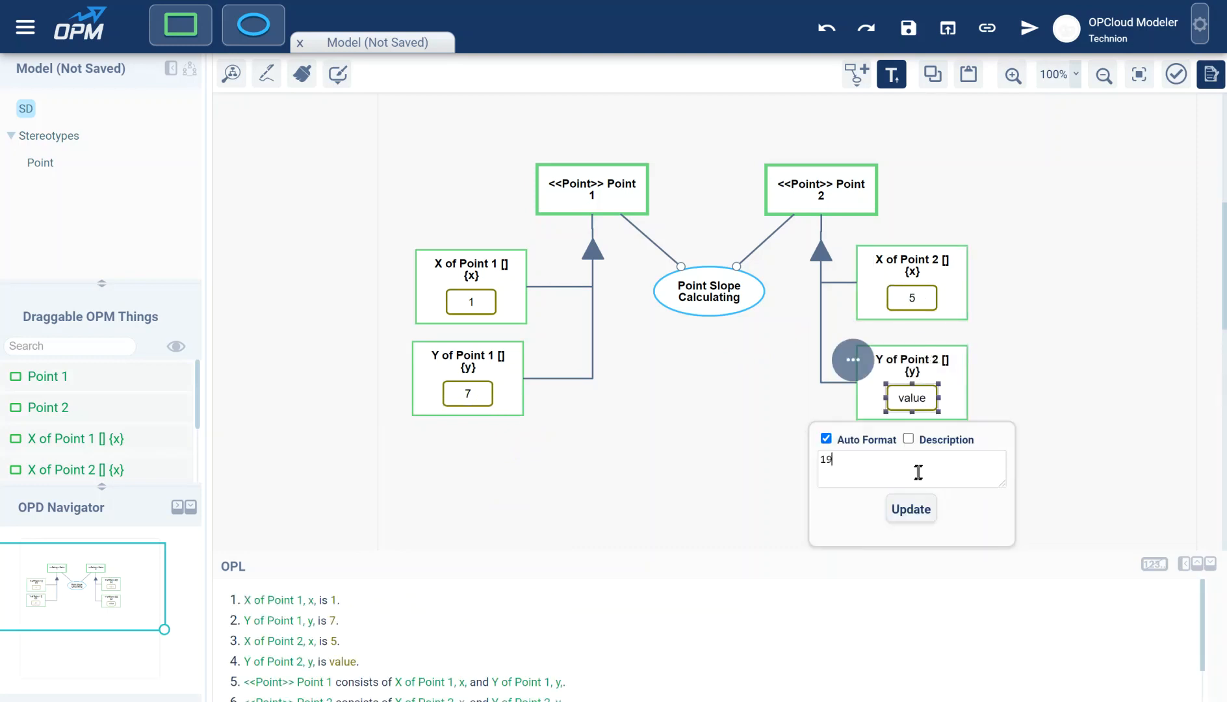
click(905, 509)
click(789, 386)
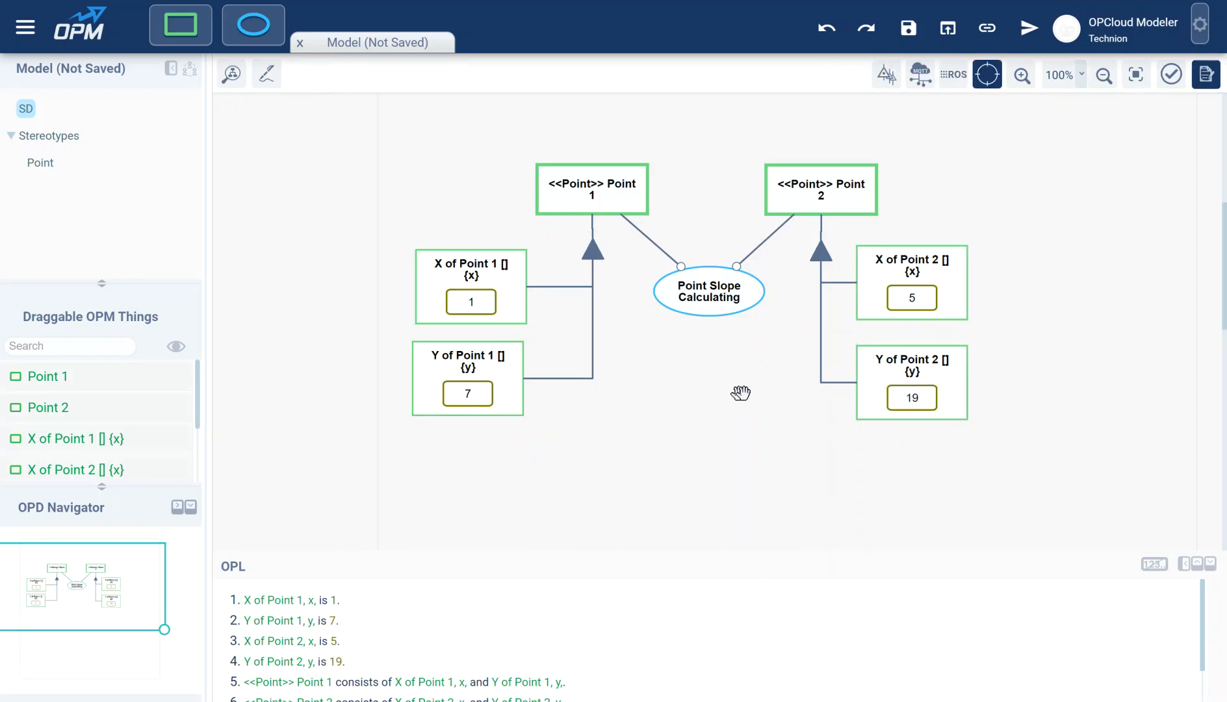
- Add a new object below Point Slope Calculating, connected as the process's result
drag(188, 39, 709, 390)
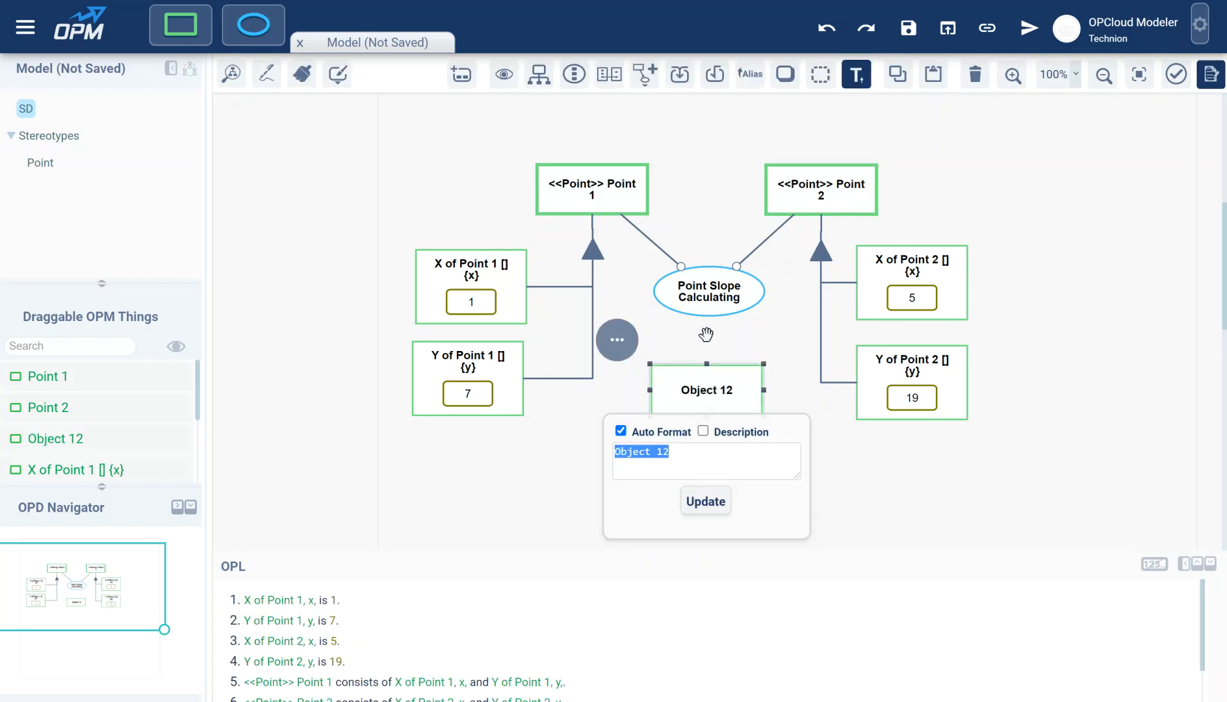
drag(706, 315, 706, 389)
click(375, 236)
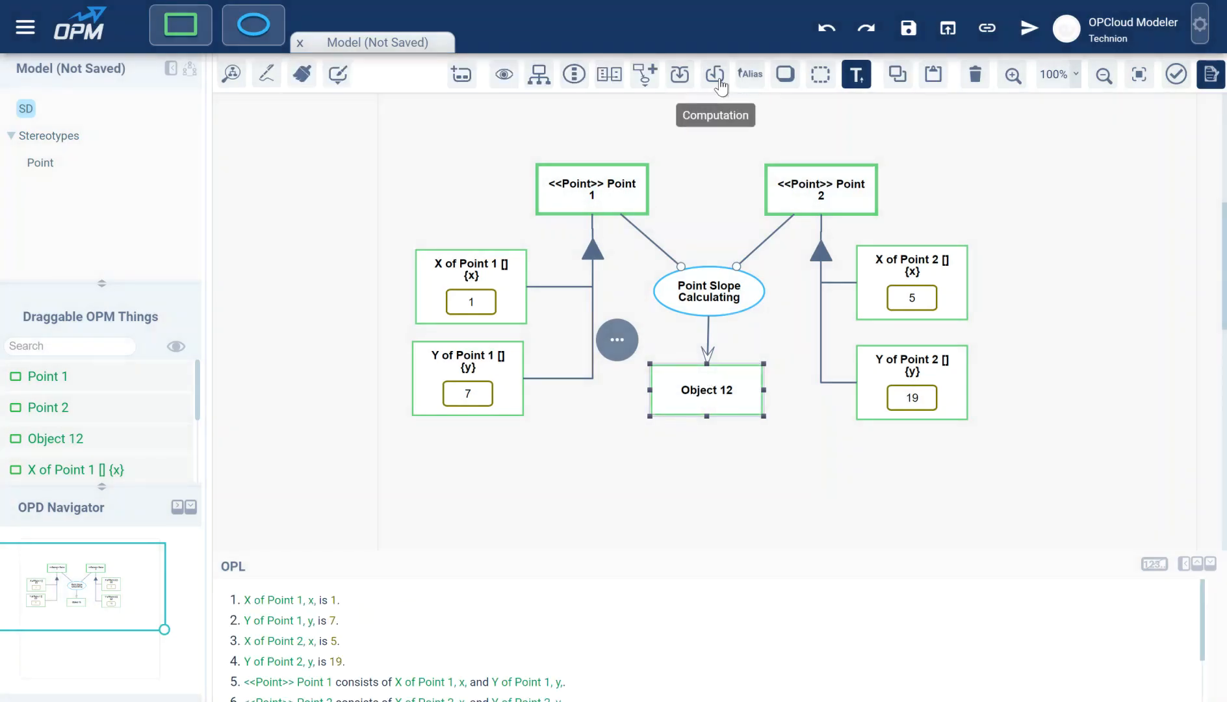
- Make the new object computational with alias m, no units, and rename it Slope
click(715, 77)
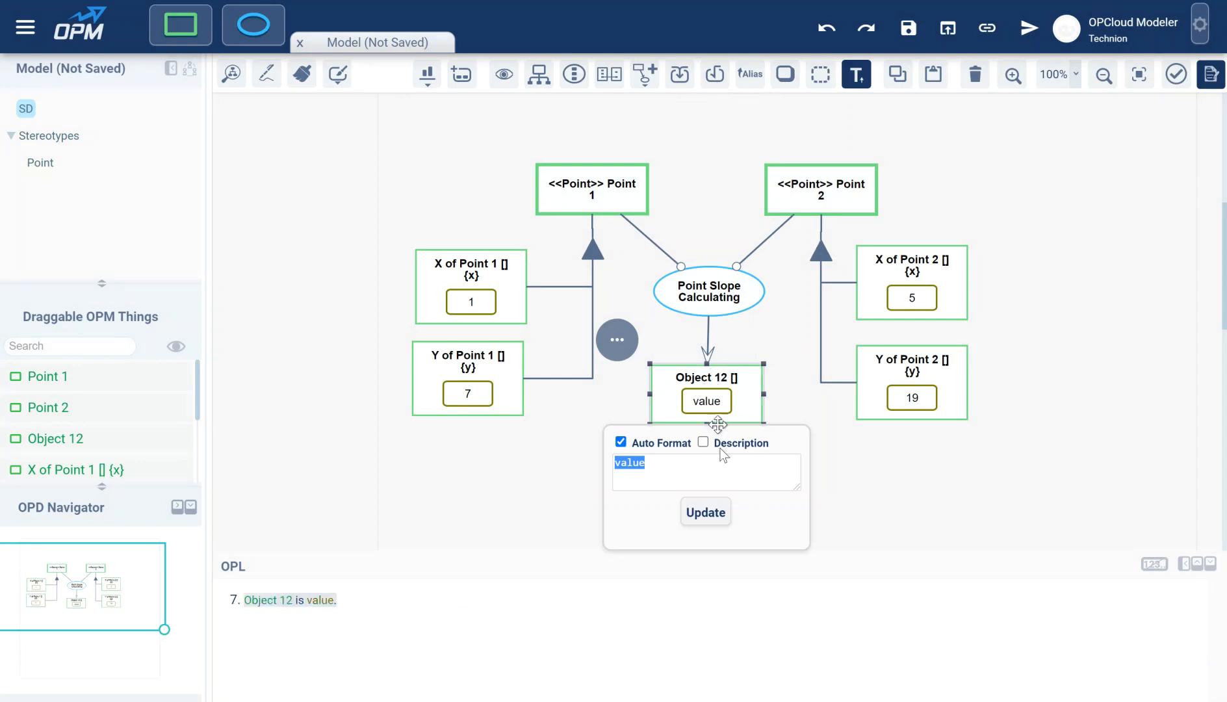
click(720, 515)
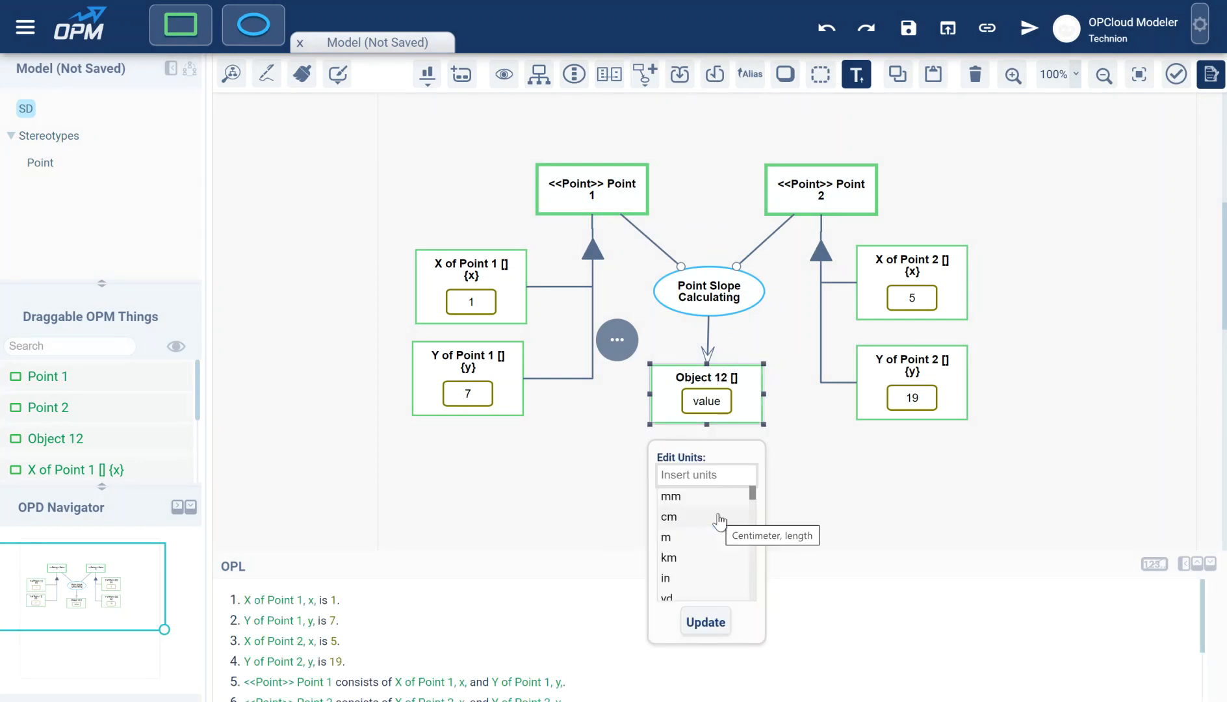
click(710, 626)
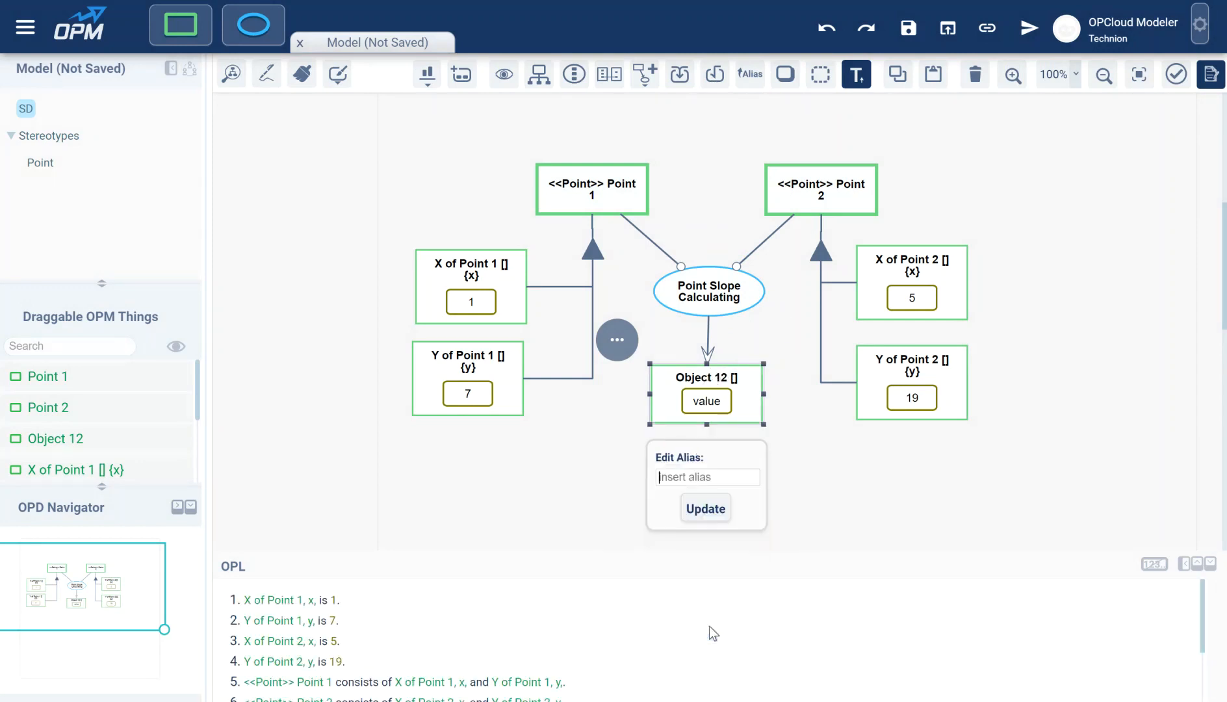
text(m)
click(714, 515)
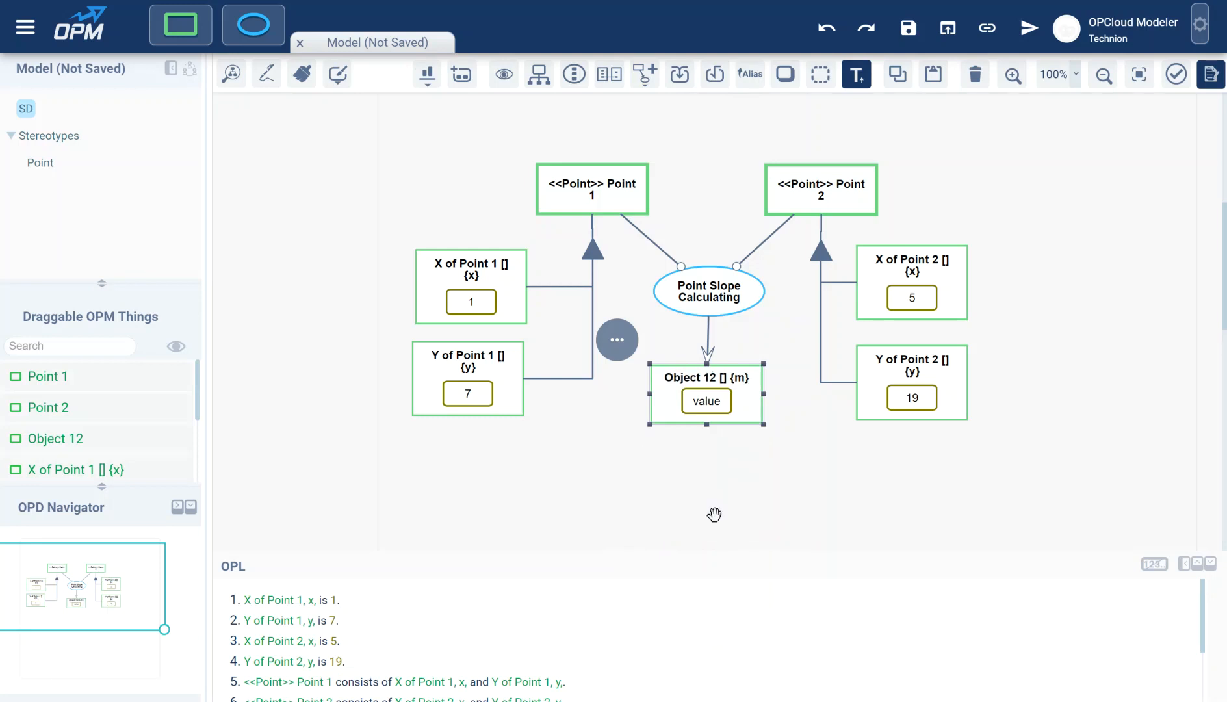
double_click(703, 377)
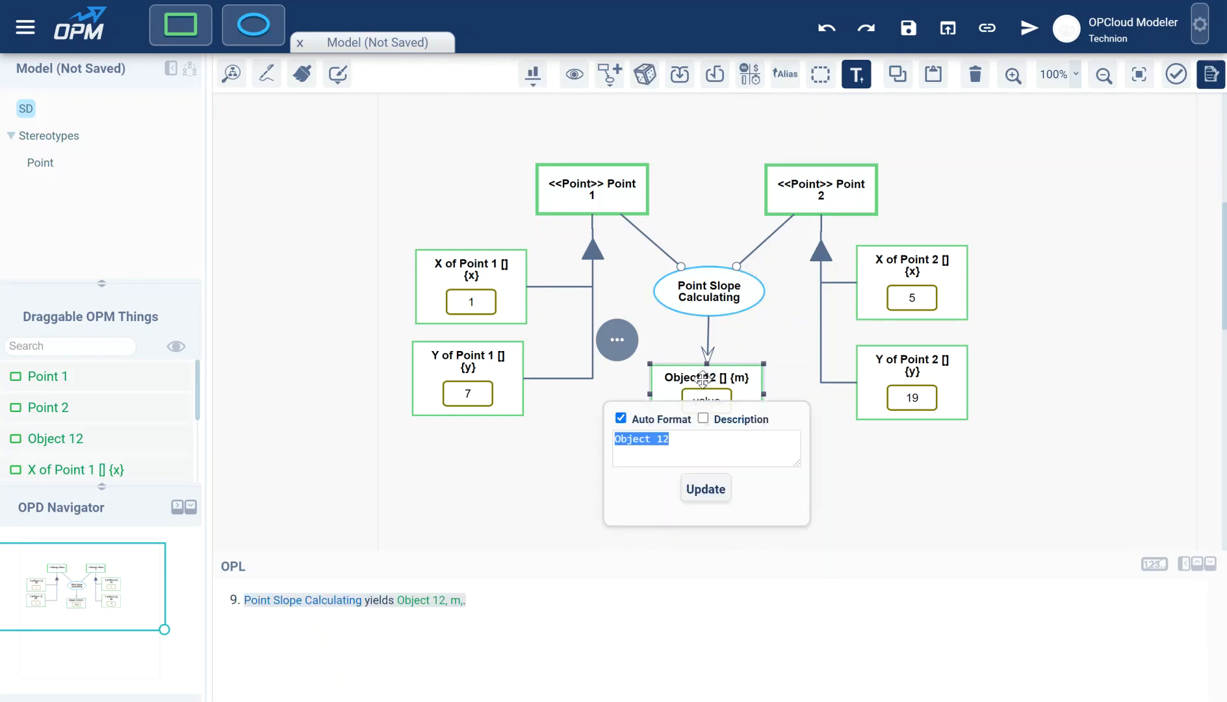
text(Slope)
key(Return)
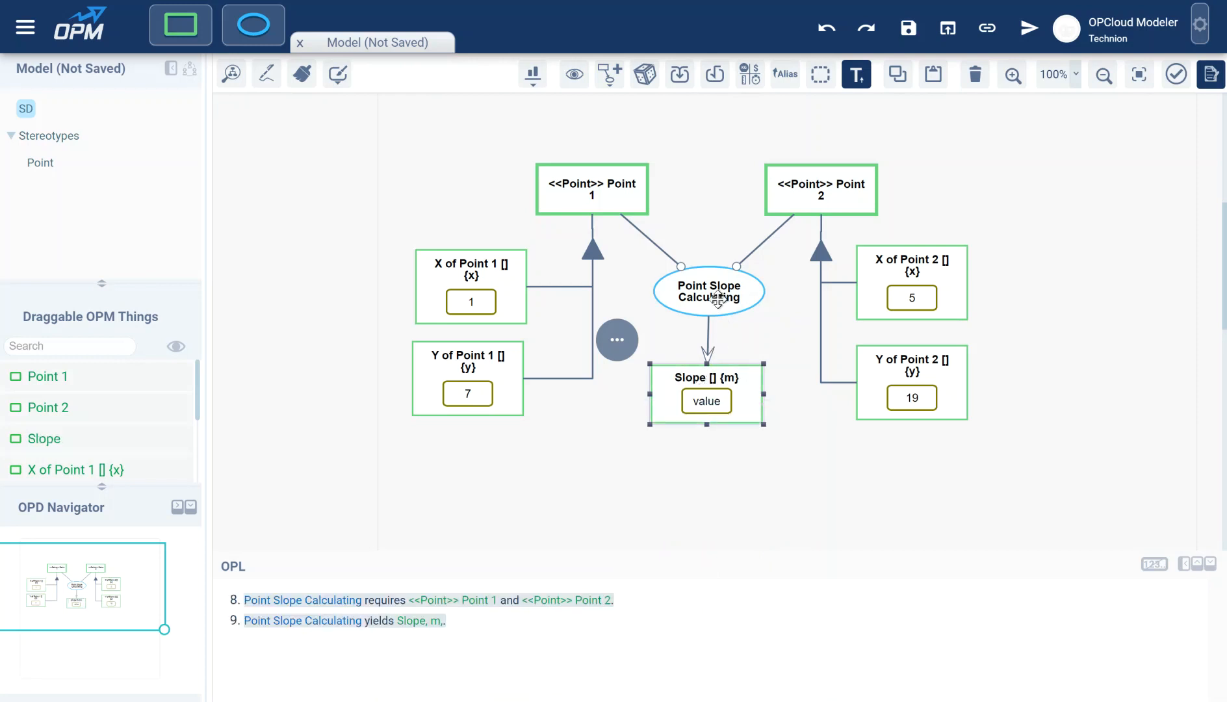
click(705, 241)
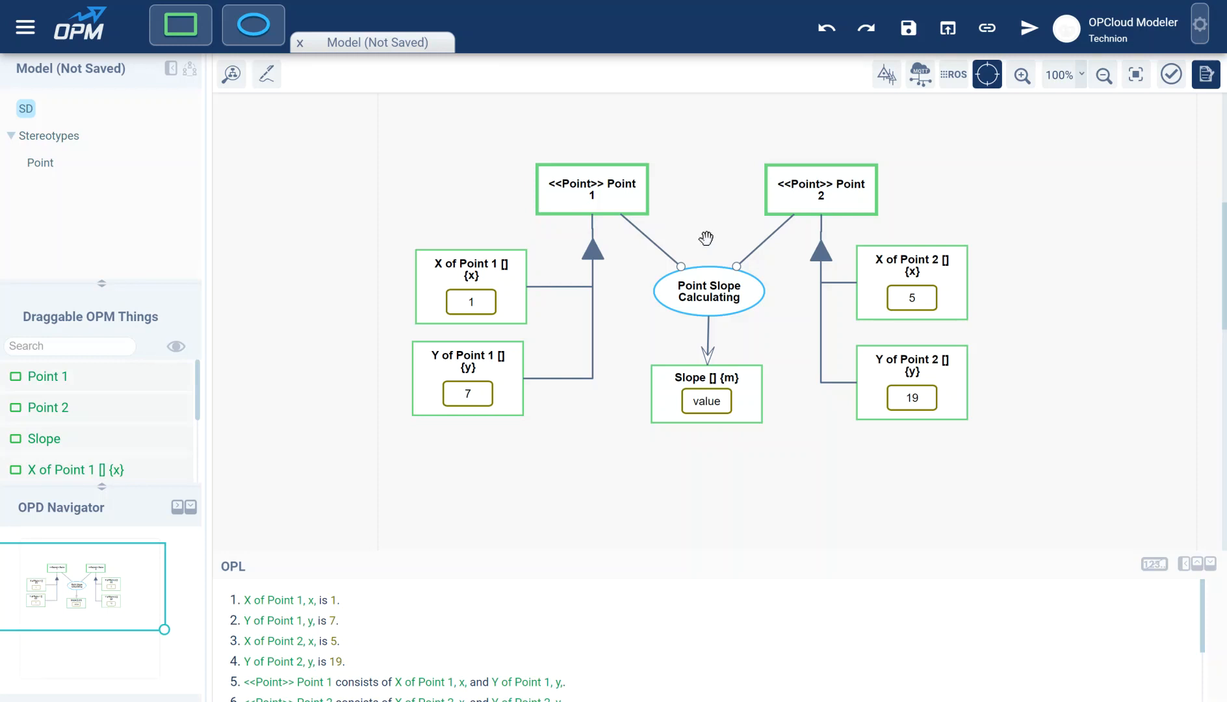
- Inspect Point 1's aggregation link, then deselect it to show all OPL sentences
click(550, 286)
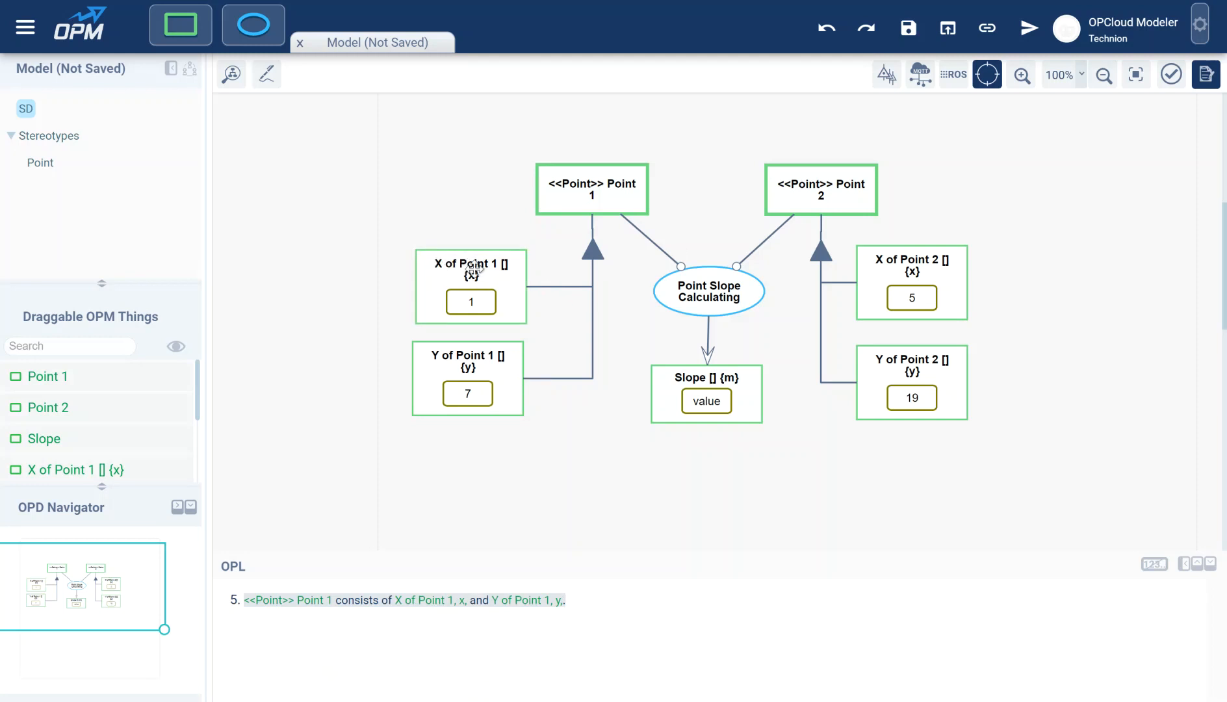
click(465, 341)
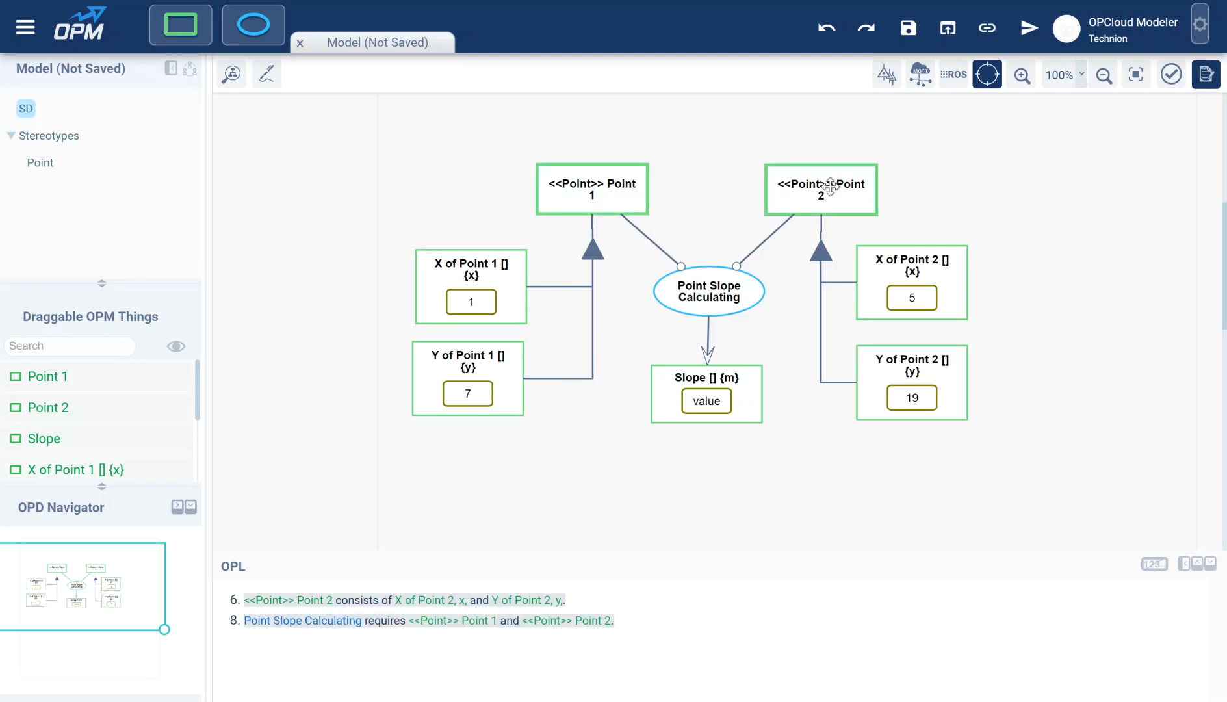
click(586, 194)
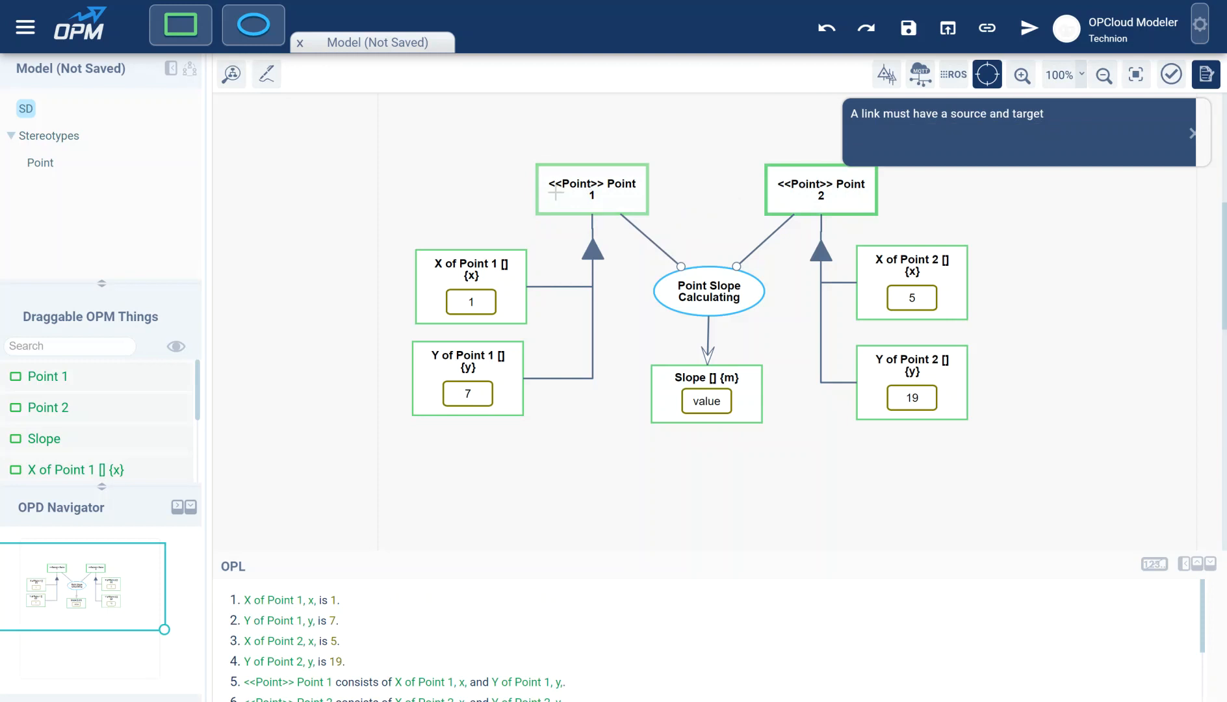
- Widen Point 1 leftward and Point 2 rightward so each <<Point>> name fits one line
click(556, 193)
drag(537, 190, 517, 190)
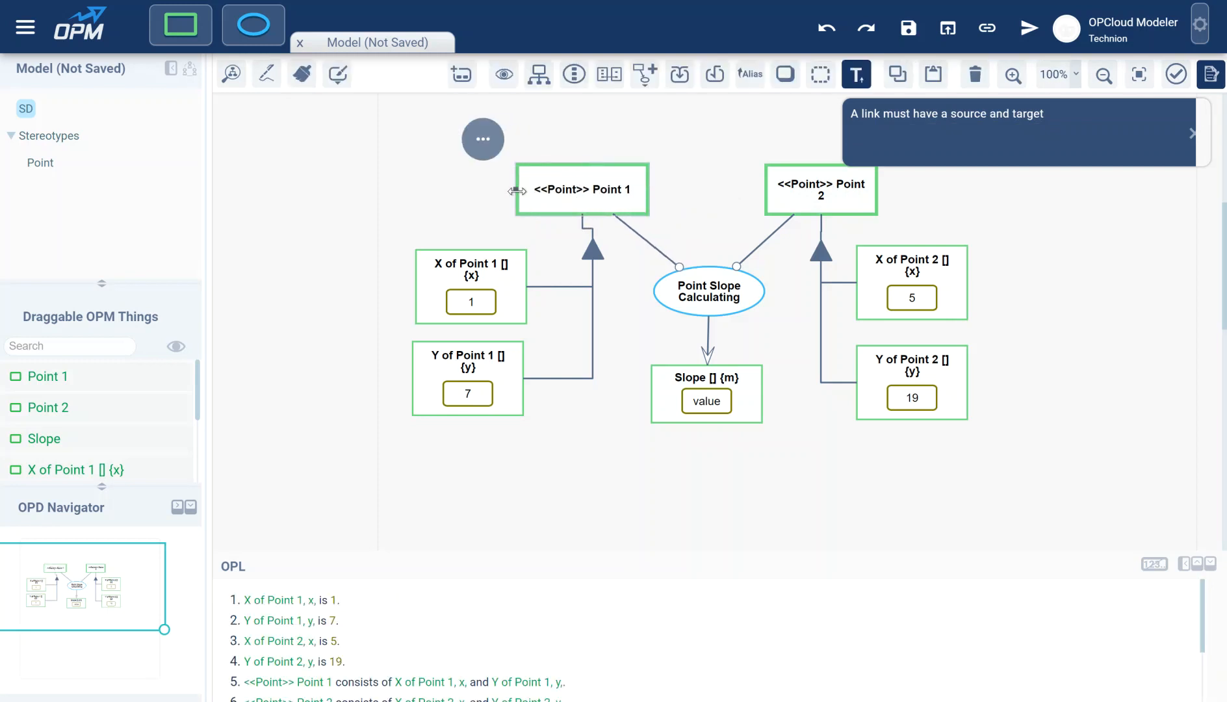
click(845, 187)
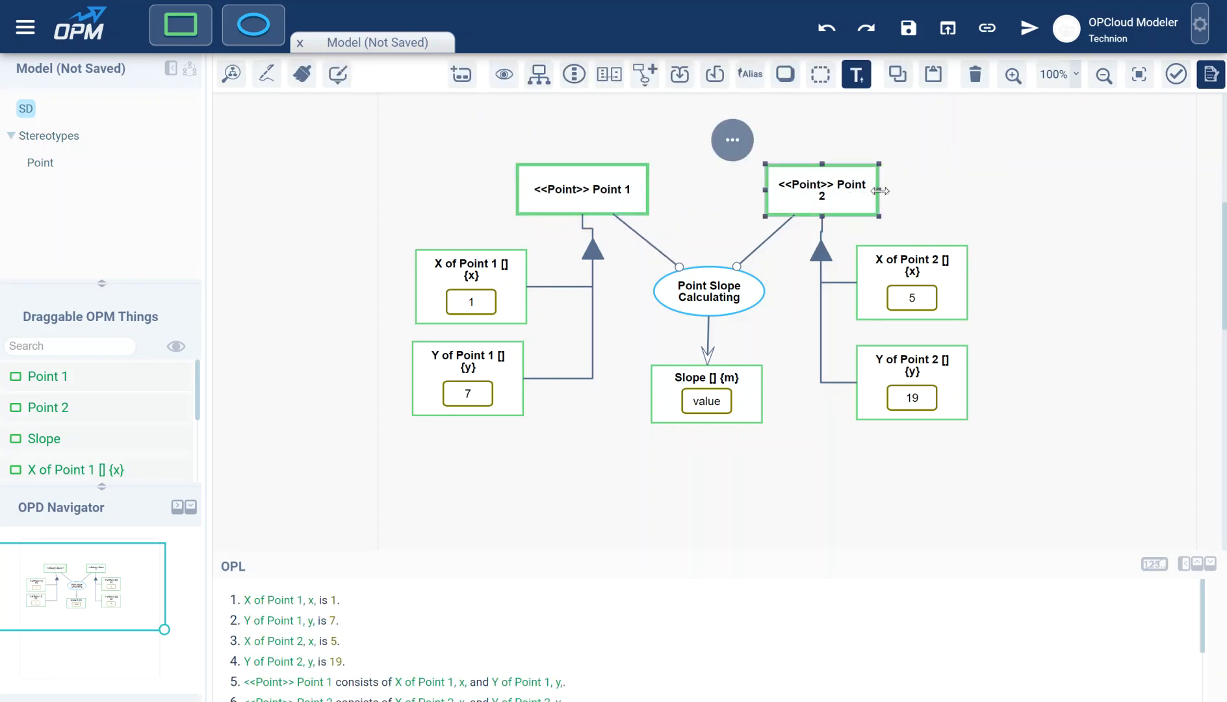
drag(881, 191, 901, 191)
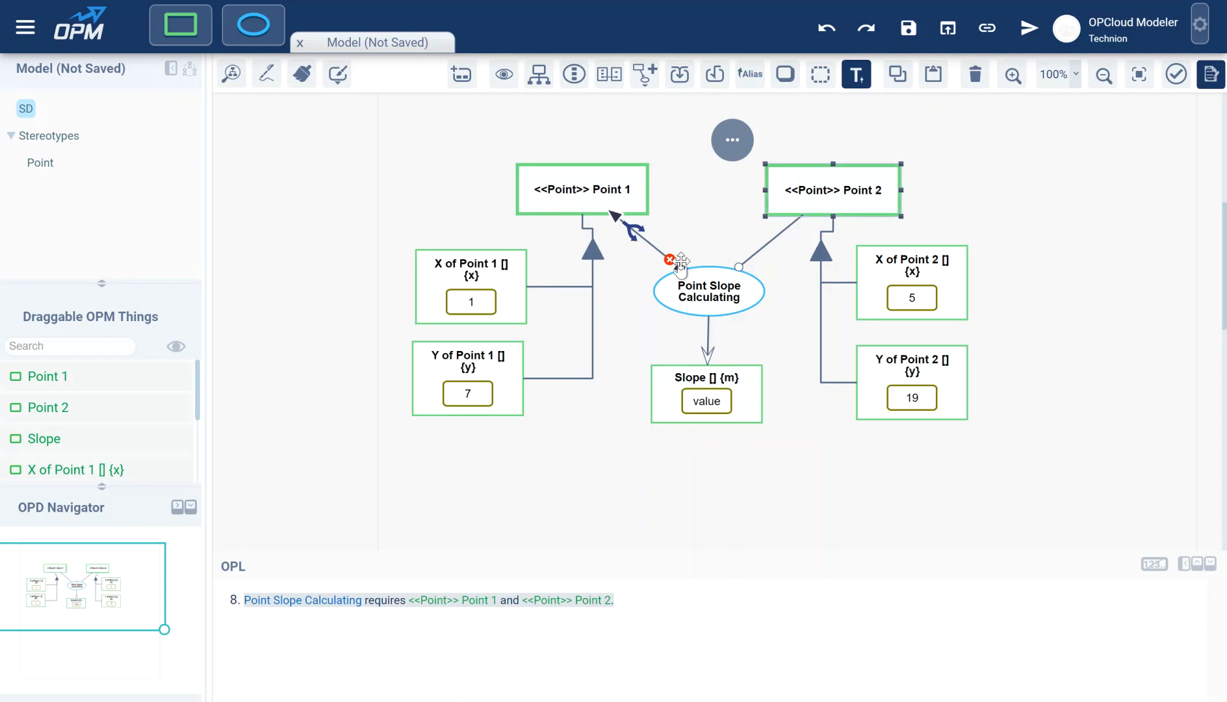
click(728, 222)
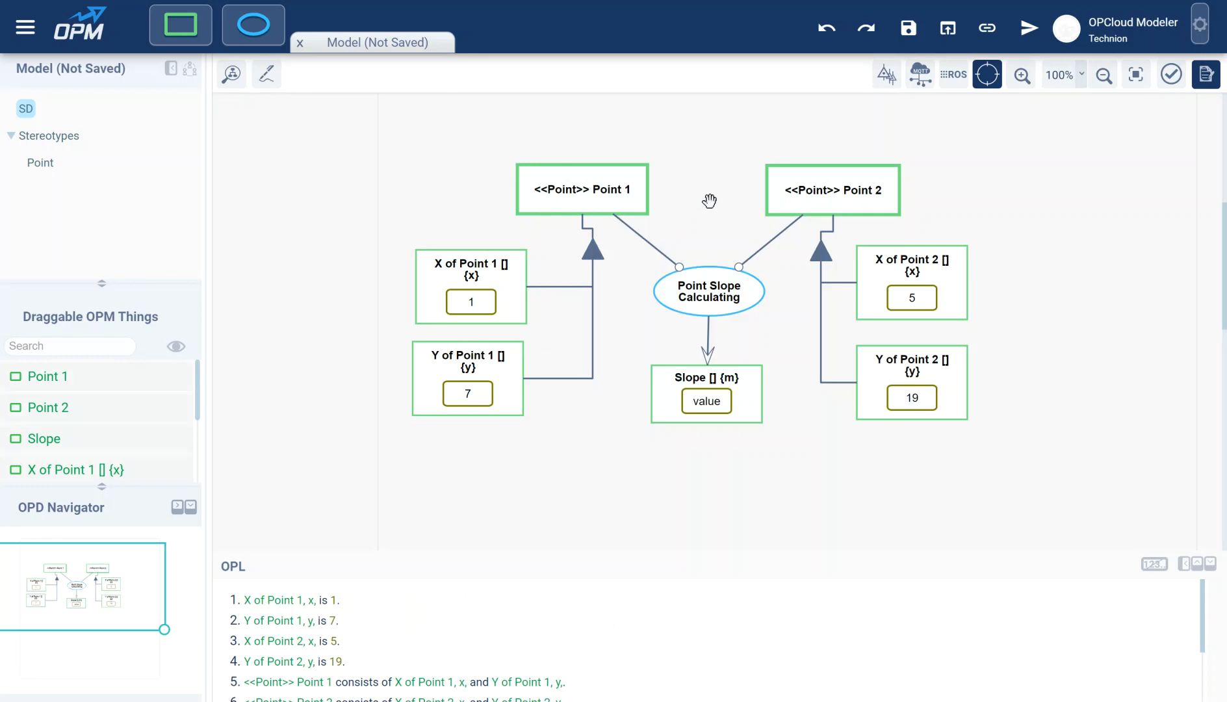
drag(838, 190, 836, 185)
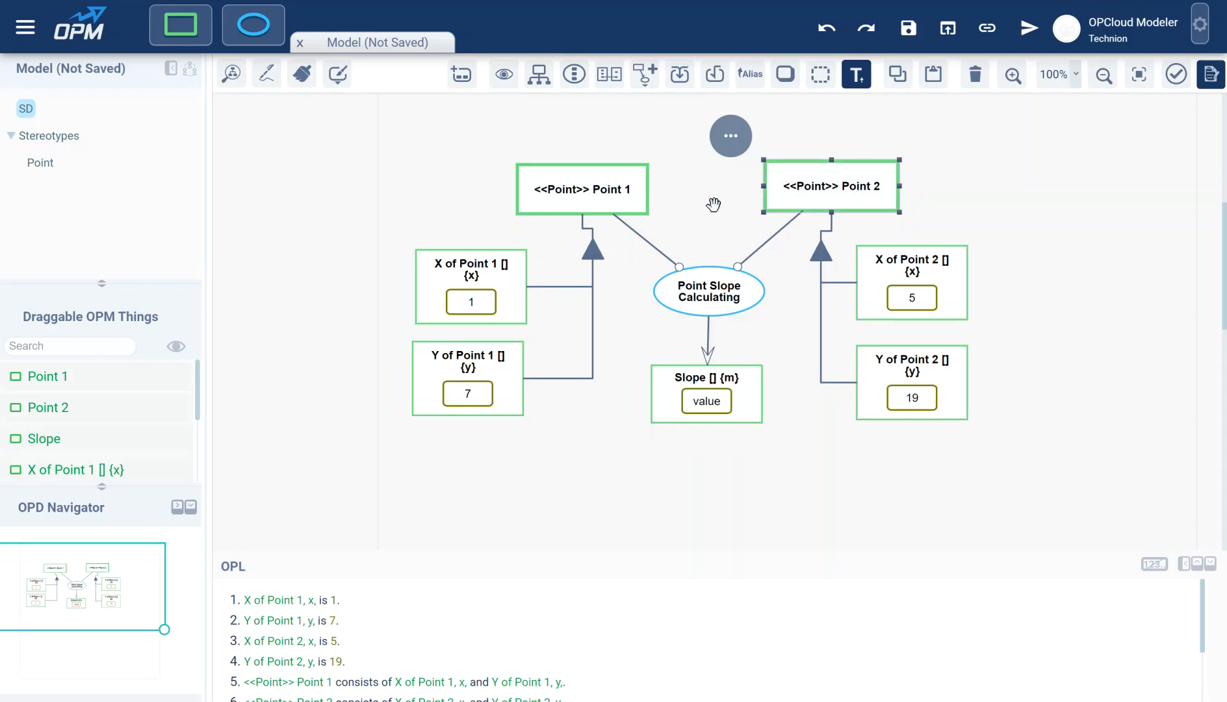
click(614, 193)
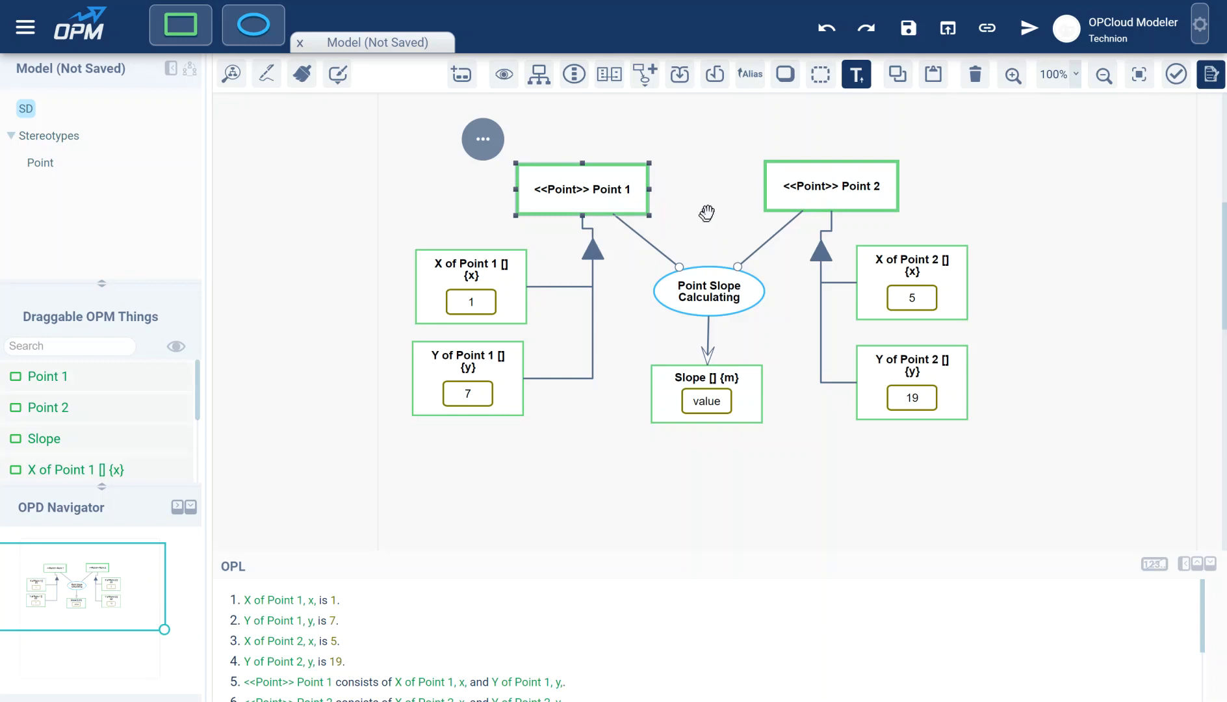
- Assign alias p1 to Point 1 and alias p2 to Point 2 via Alias
click(752, 83)
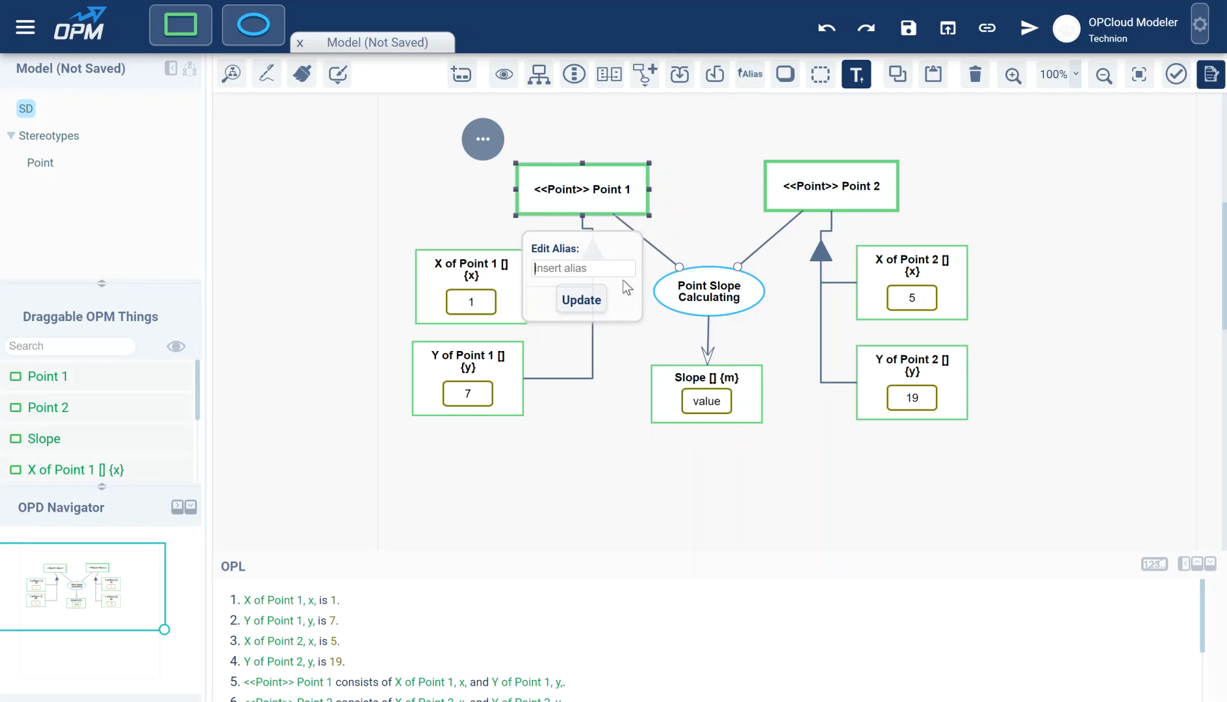
text(p1)
click(581, 300)
click(811, 184)
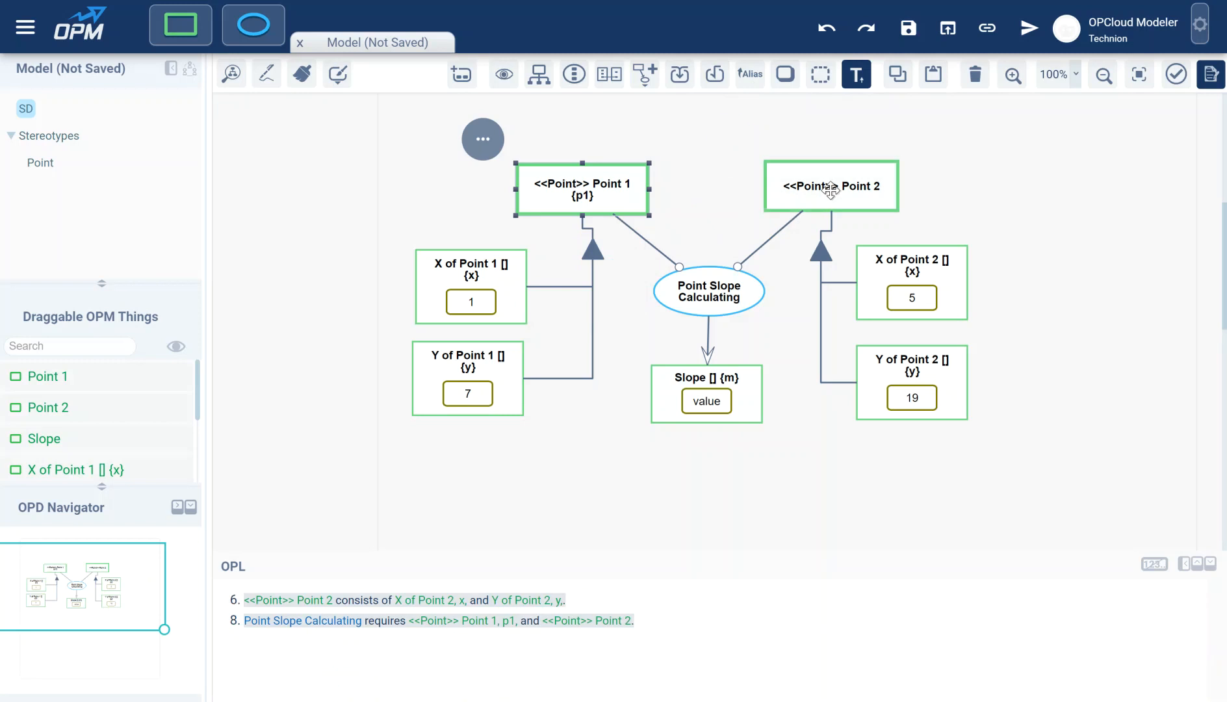
click(742, 78)
text(p2)
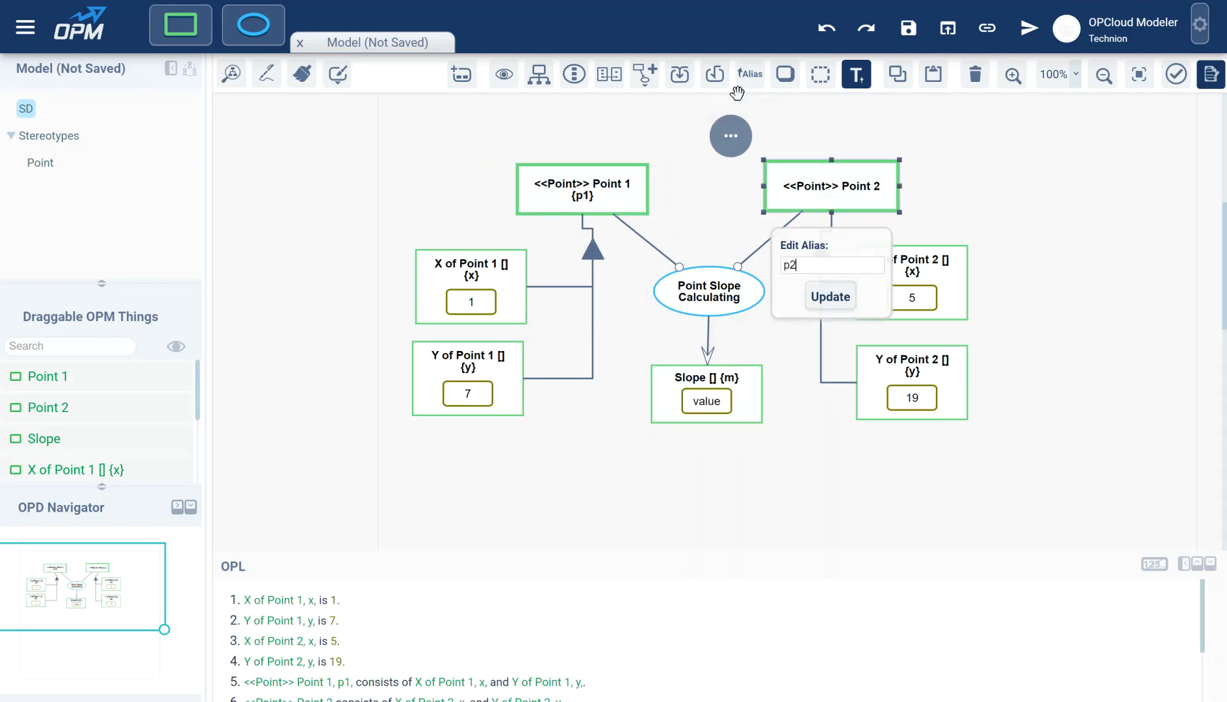
click(830, 297)
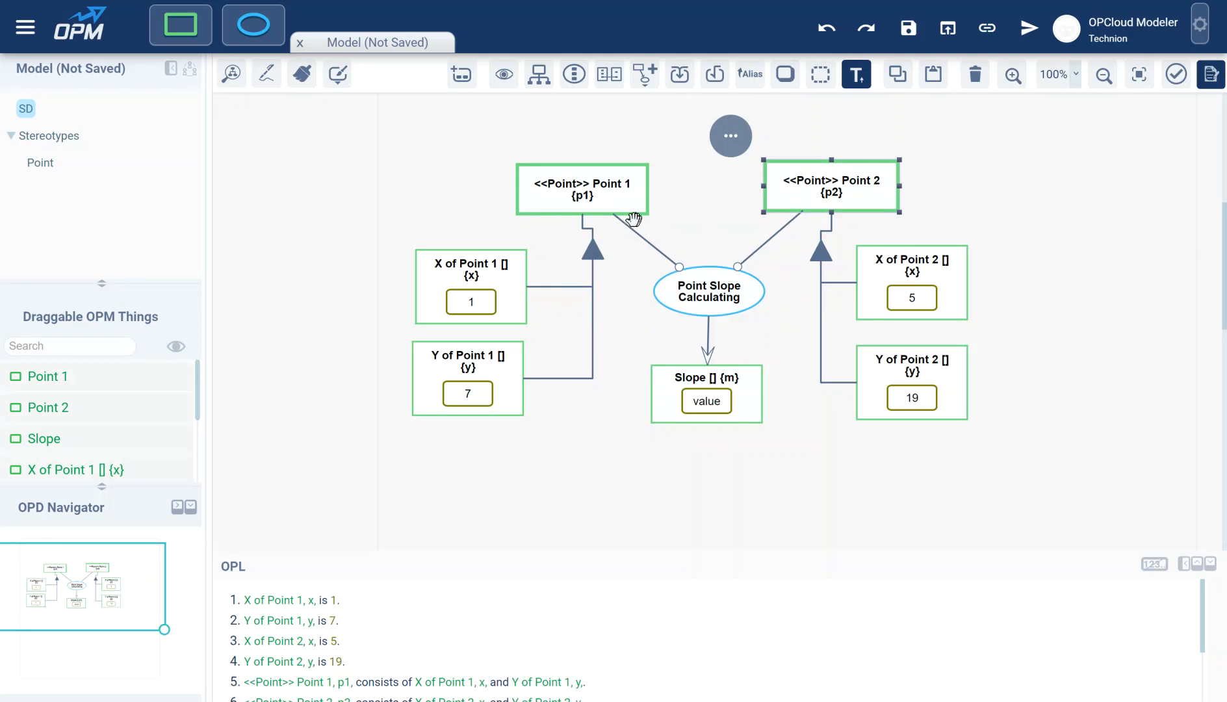
click(723, 299)
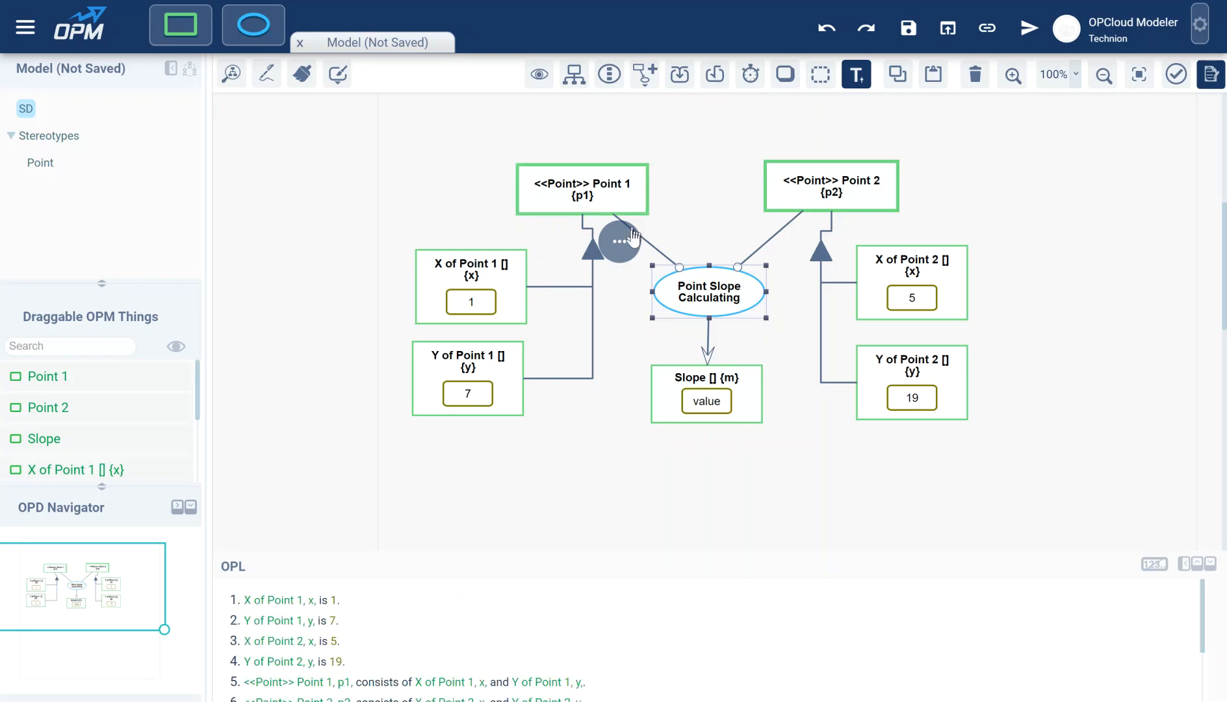
- Turn Point Slope Calculating into a User Defined computation, opening its function editor
click(620, 242)
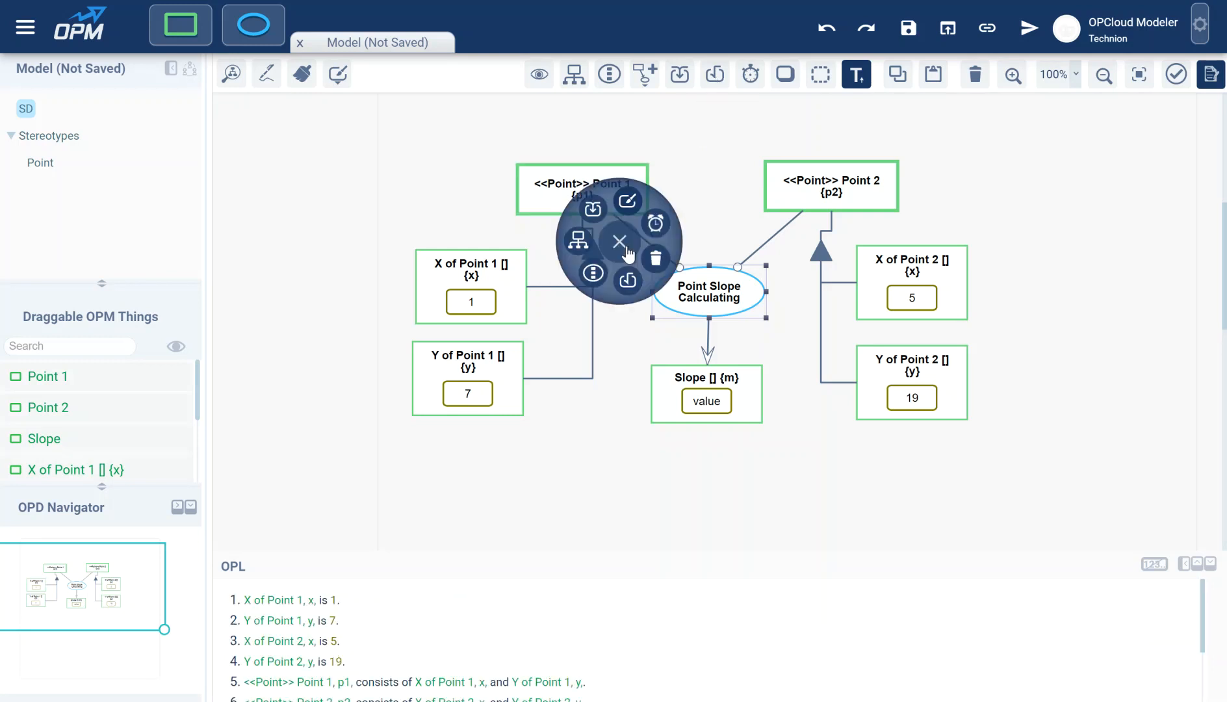
click(627, 280)
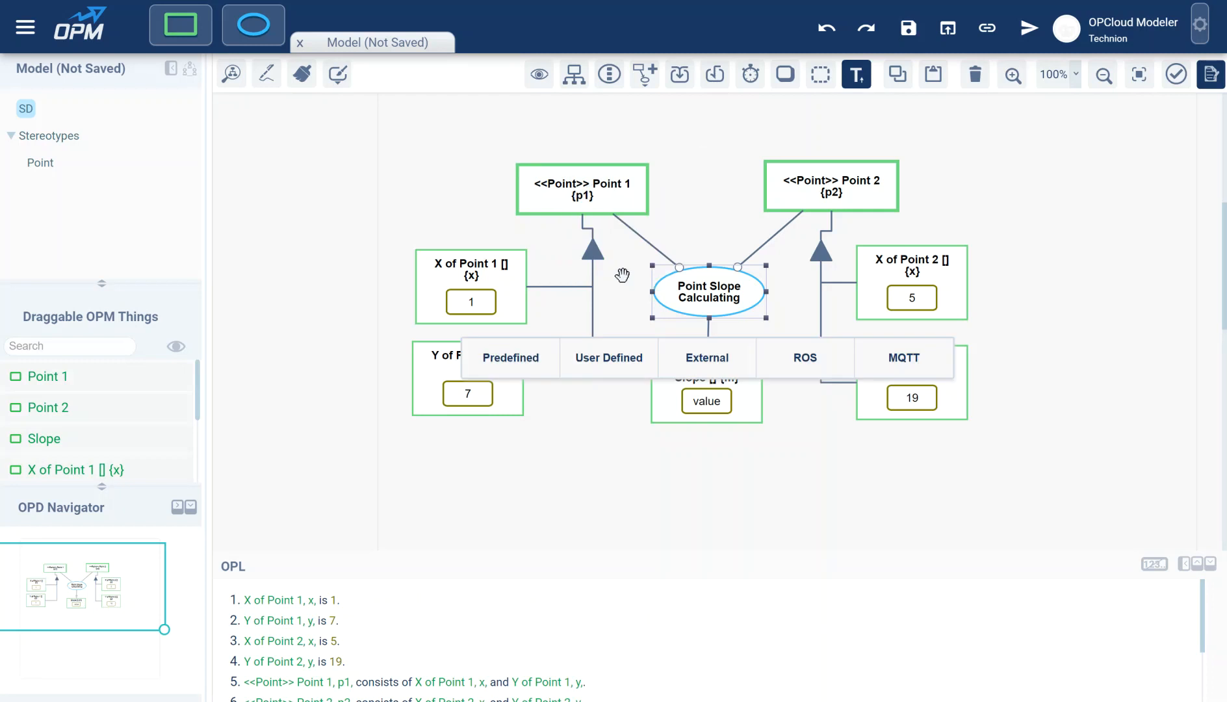
click(611, 369)
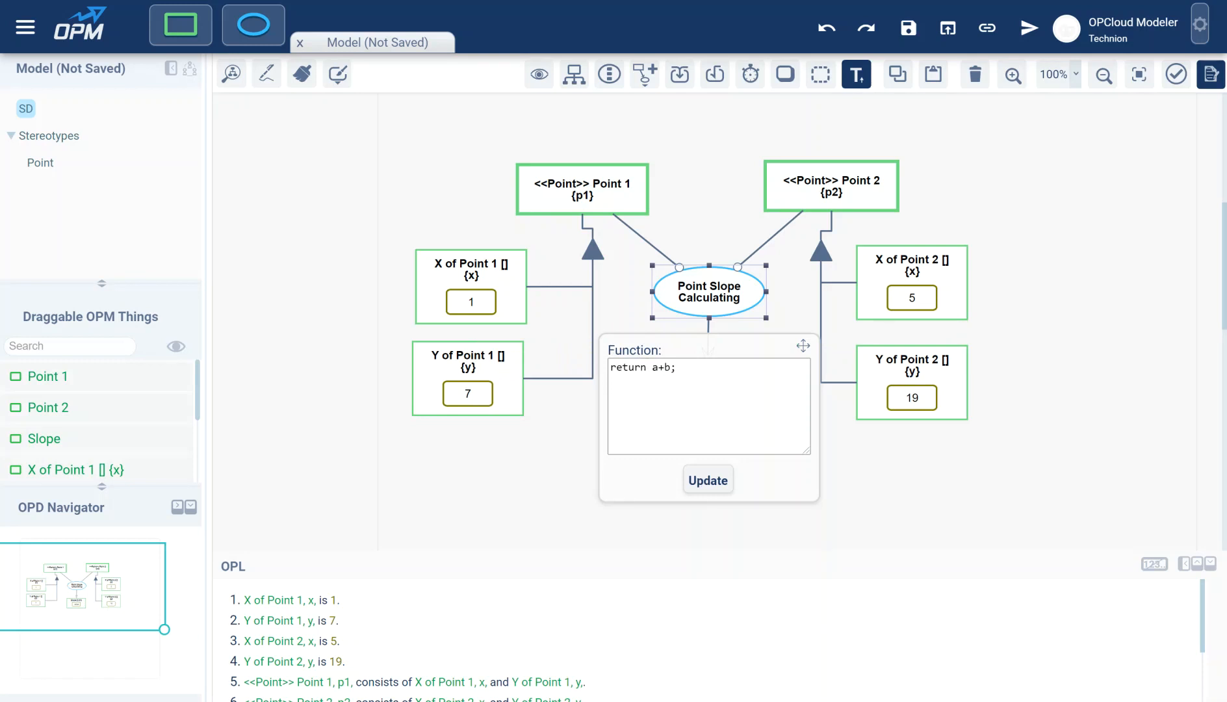
- Overwrite the default a+b expression with the slope formula (p2.y-p1.y)/(p2.x-p1.x)
drag(652, 368, 671, 368)
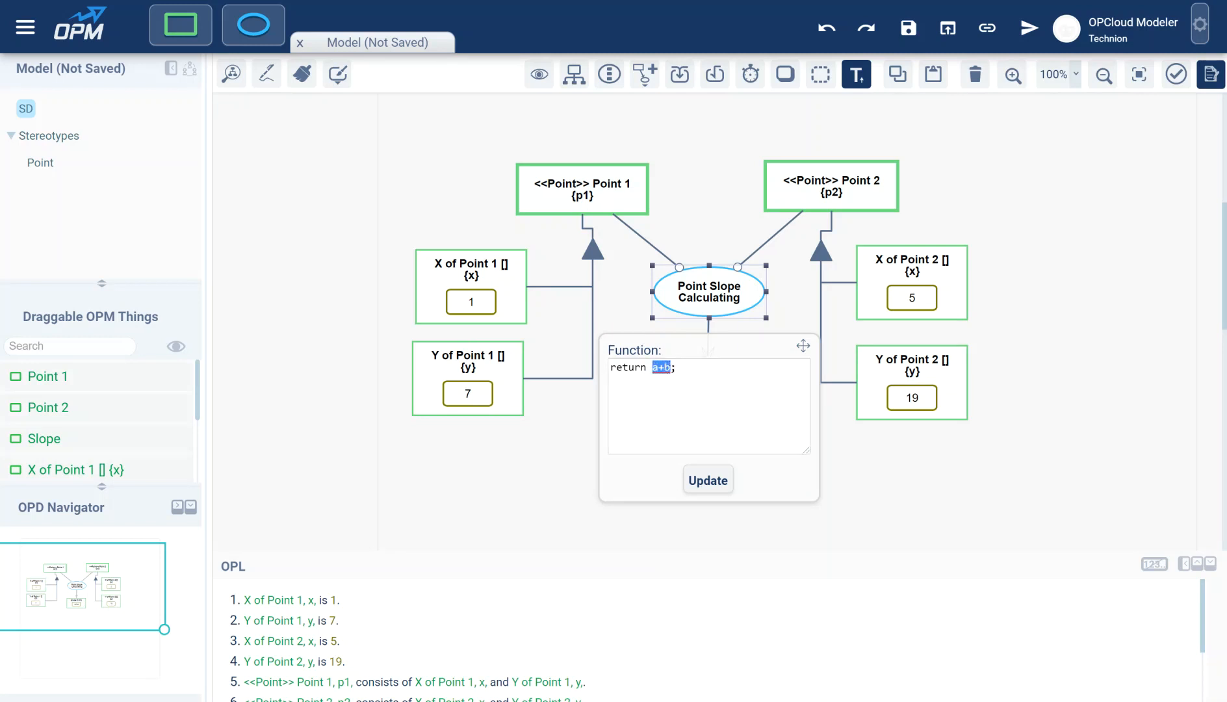
key(BackSpace)
text(()
text(2.y)
text(-p1.y)/(p2.x-p1.x)
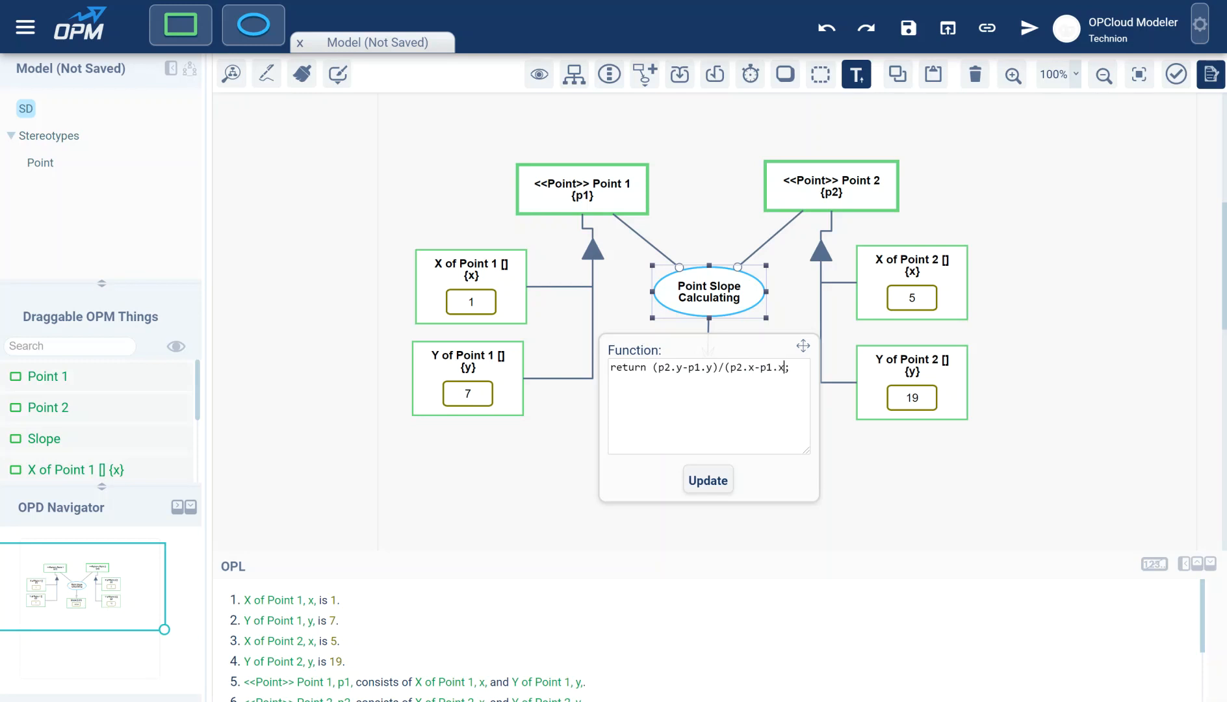
text())
- Apply the slope formula to Point Slope Calculating and deselect the process
click(704, 481)
click(793, 386)
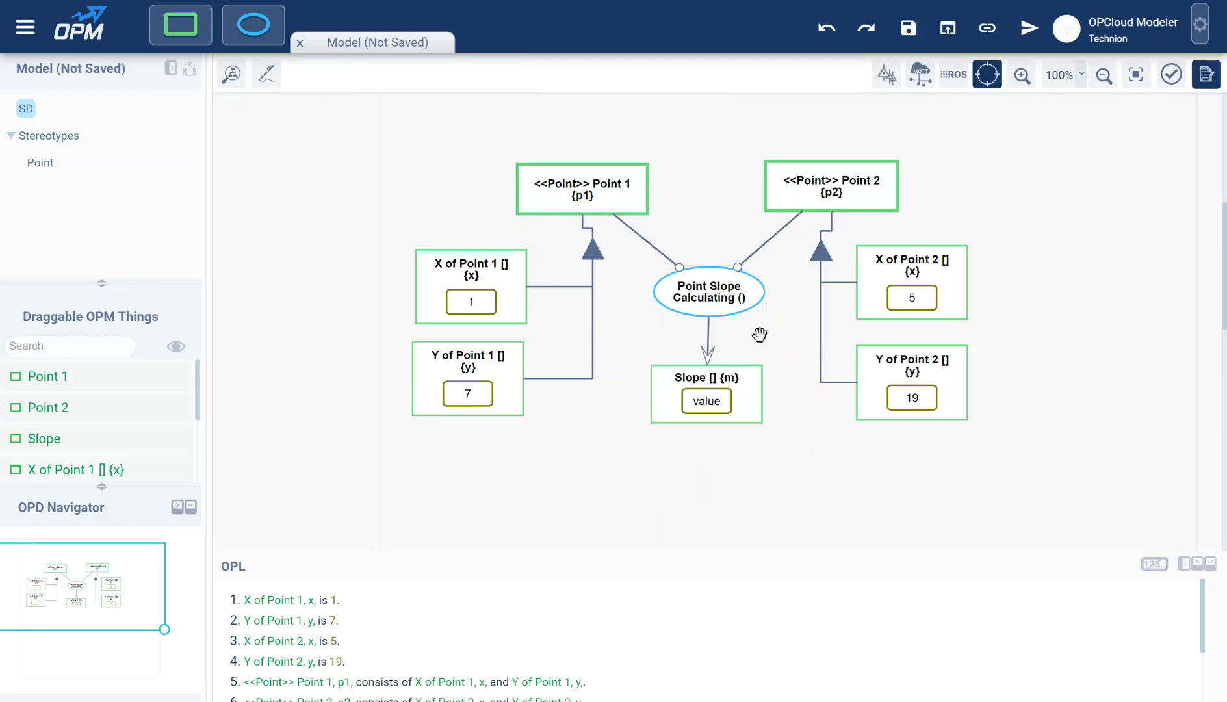
mouse_move(716, 298)
- Run the model simulation so tokens flow from Point 1 and Point 2 to compute Slope
click(1027, 31)
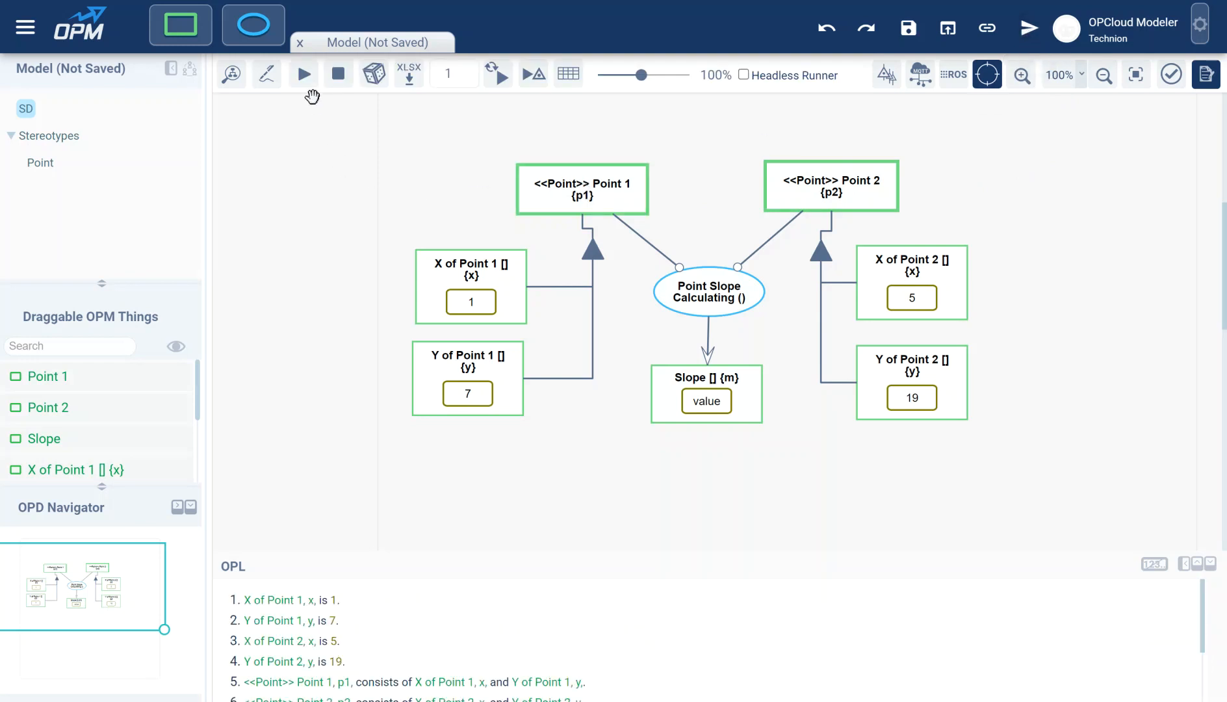
click(305, 75)
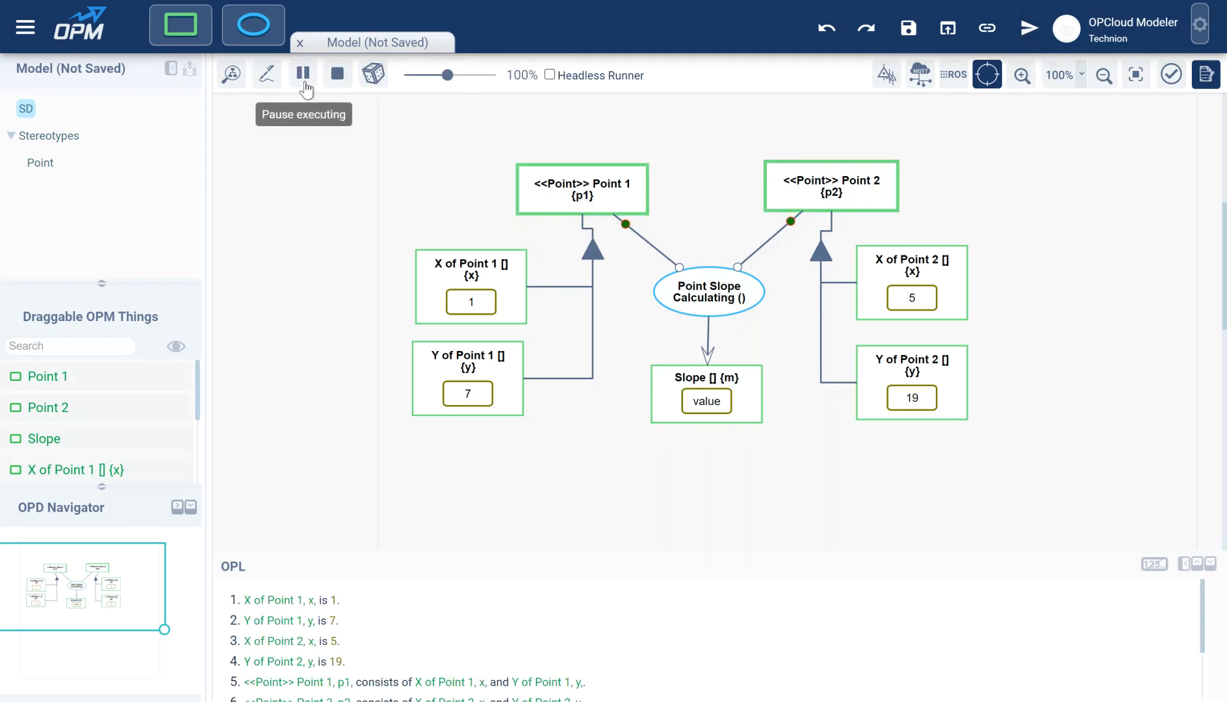